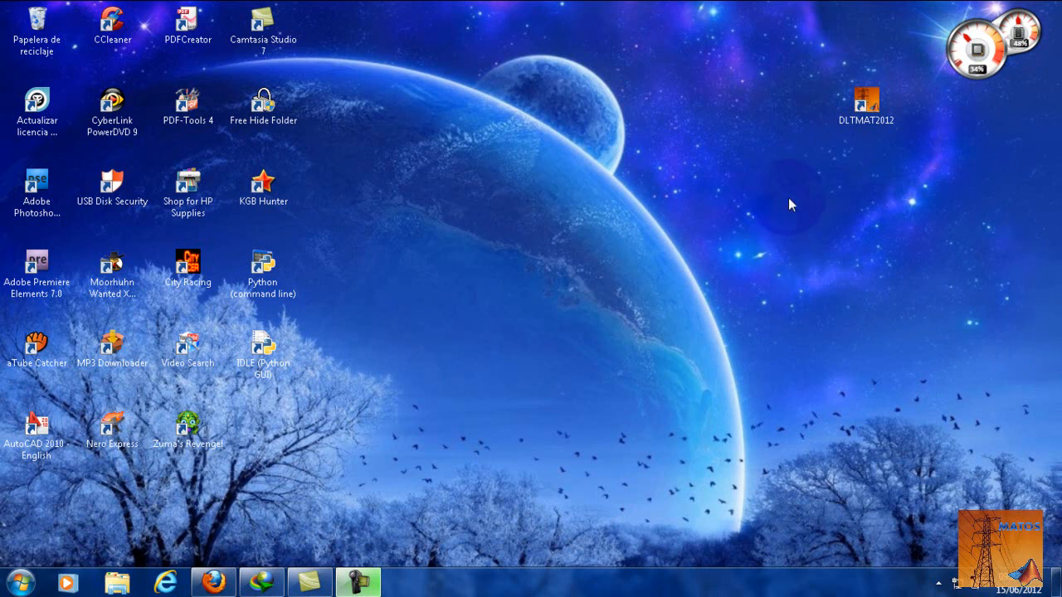
- Launch DLTMAT2012 from the desktop, minimize its console window and maximize the welcome window
{"action": "left_click", "coordinate": [879, 119]}
{"action": "left_click", "coordinate": [880, 122]}
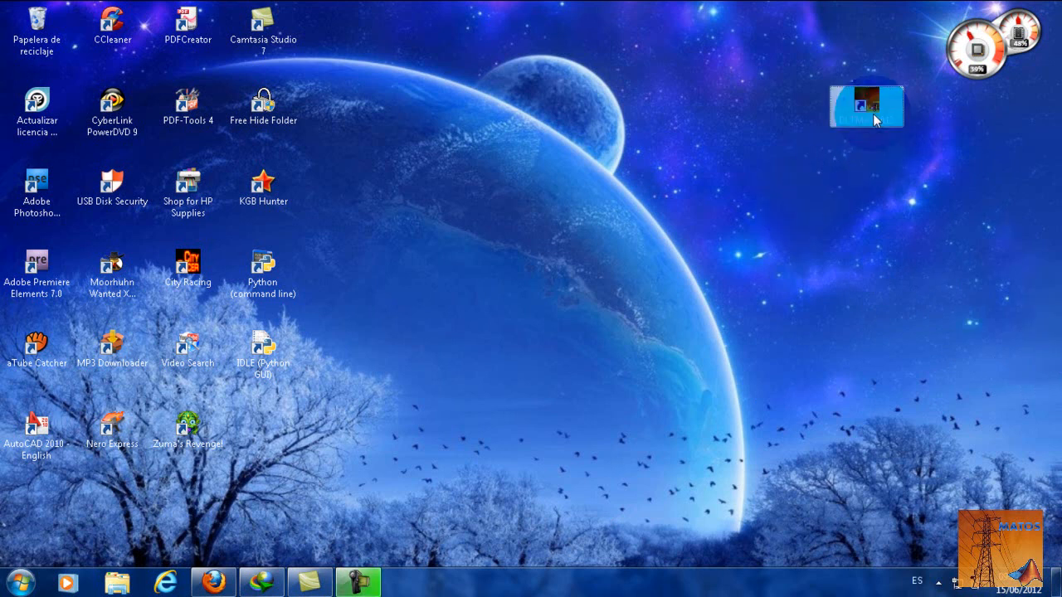
{"action": "double_click", "coordinate": [876, 120]}
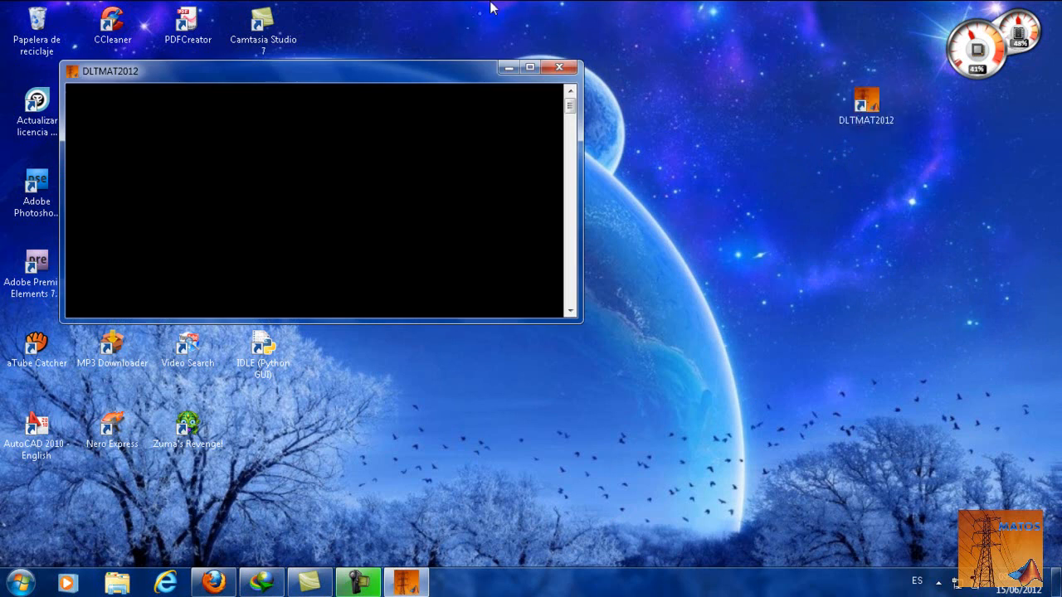
{"action": "left_click", "coordinate": [507, 67]}
{"action": "left_click", "coordinate": [626, 166]}
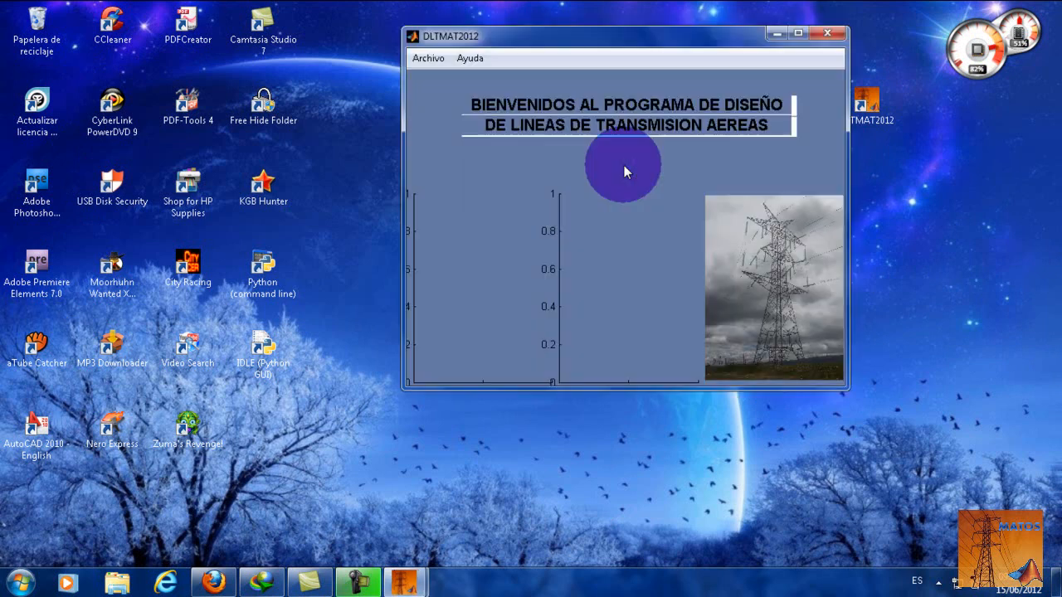
{"action": "left_click", "coordinate": [797, 34]}
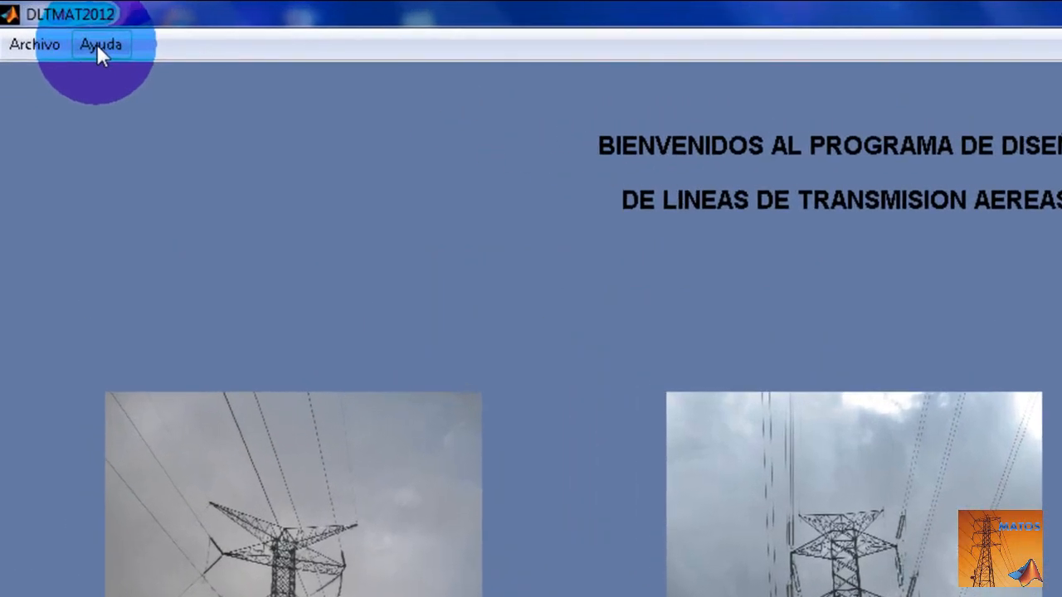
- Open the help manual on editing the conductor database, Edición de Base de Datos de CONDUCTORES, and read its second page
{"action": "left_click", "coordinate": [97, 43]}
{"action": "mouse_move", "coordinate": [172, 83]}
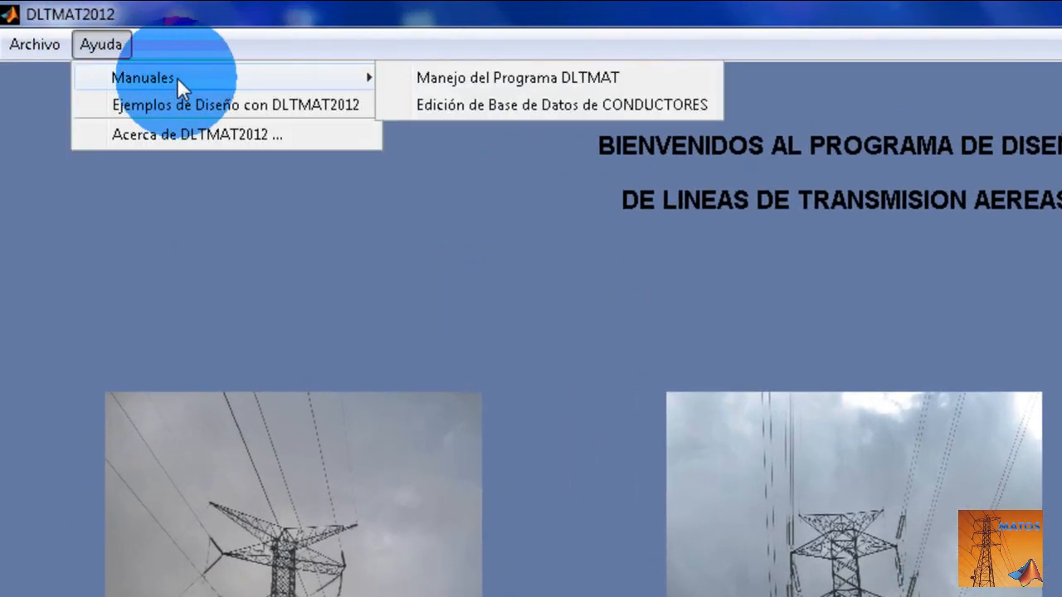
{"action": "left_click", "coordinate": [475, 105]}
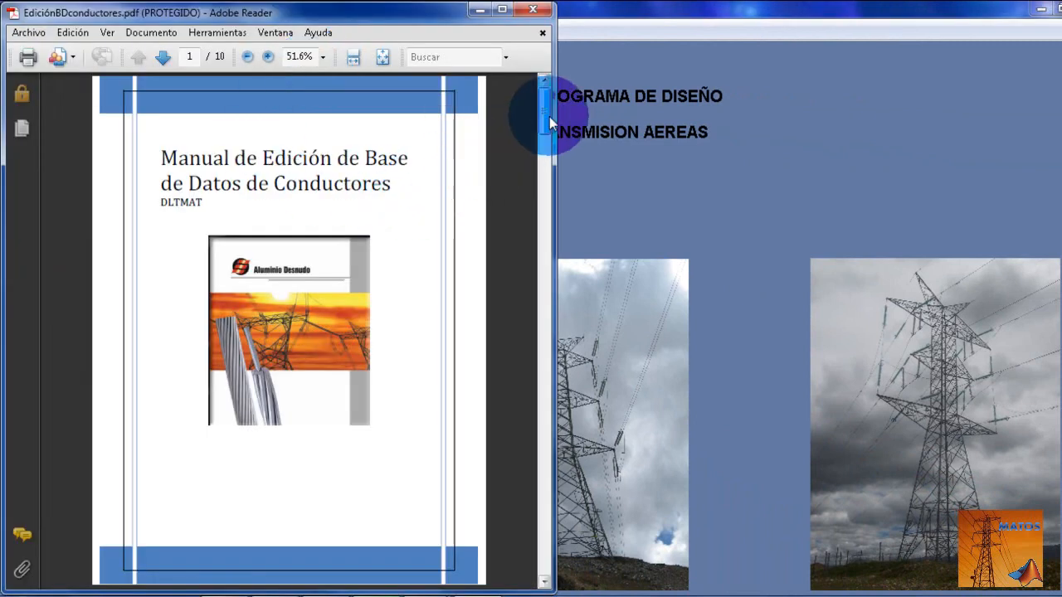
{"action": "left_click_drag", "start_coordinate": [550, 116], "coordinate": [556, 162]}
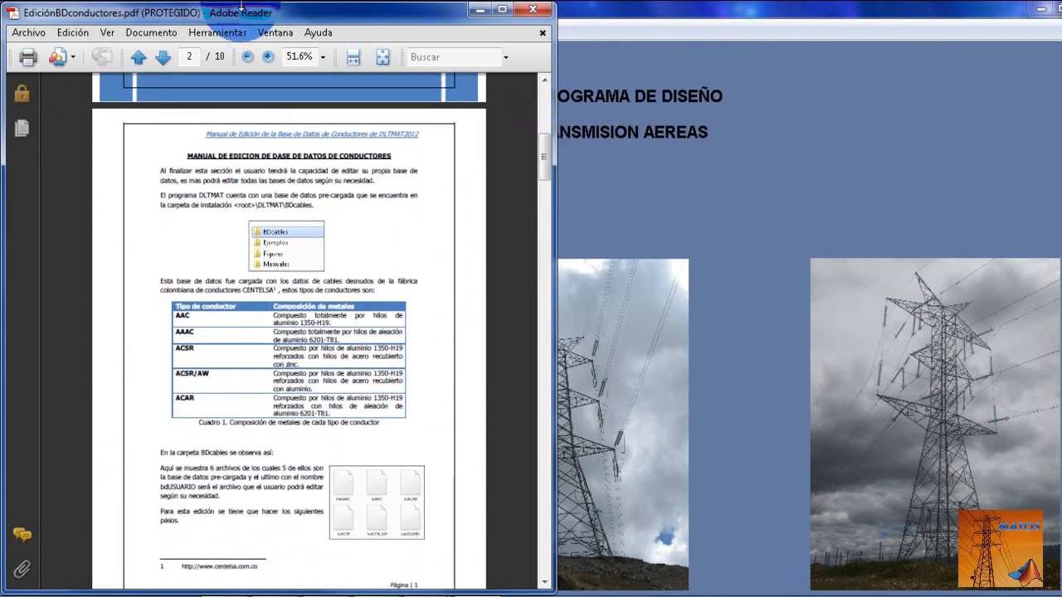
{"action": "left_click", "coordinate": [266, 56]}
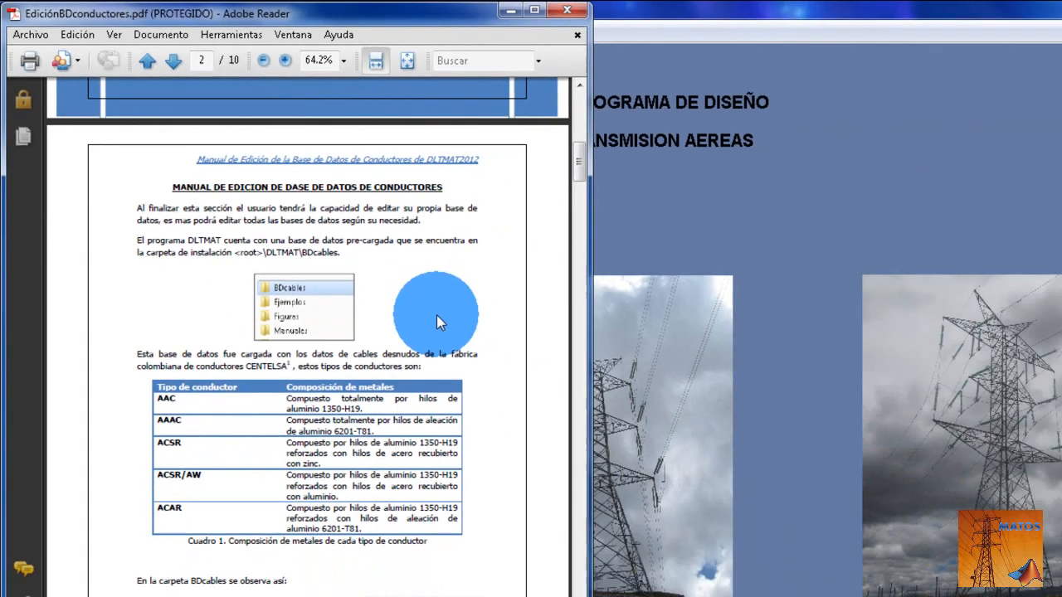
- Open the BDcables folder inside Archivos de programa (x86)\DLTMAT2012 on drive C: in Windows Explorer
{"action": "key", "text": "super+e"}
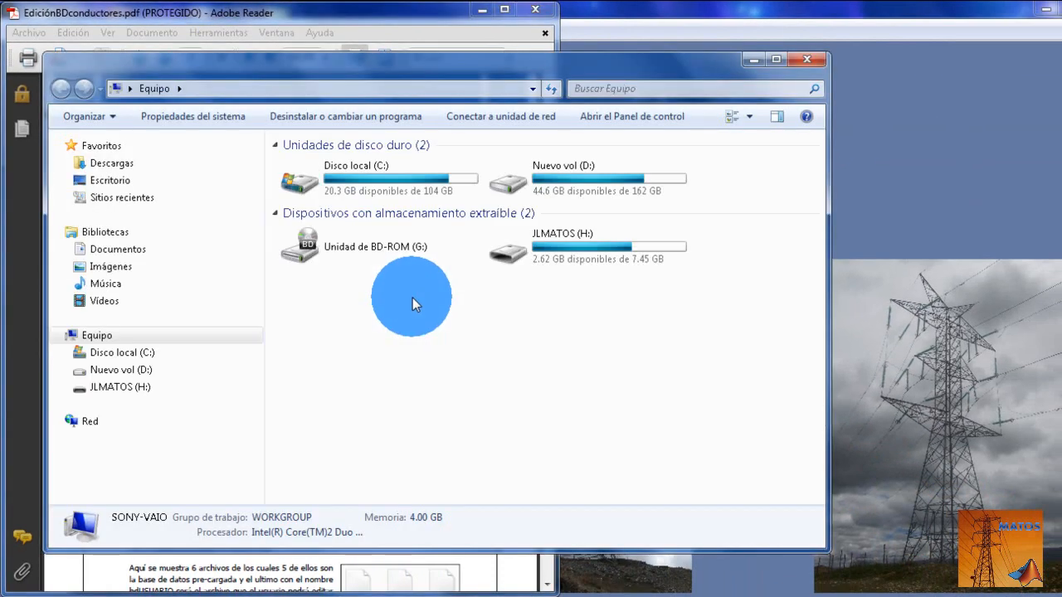
{"action": "left_click", "coordinate": [124, 356]}
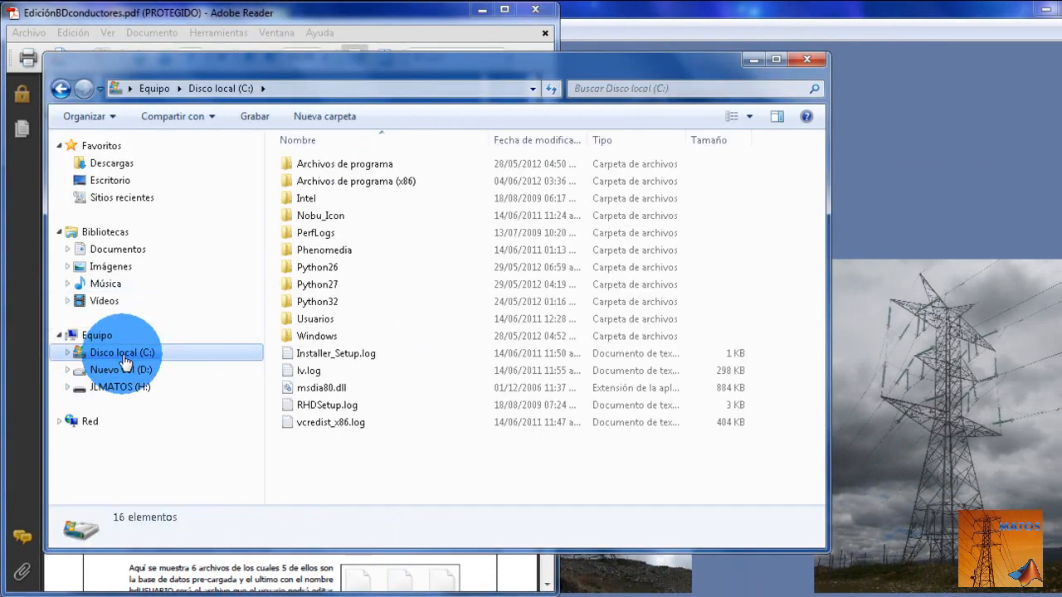
{"action": "double_click", "coordinate": [382, 186]}
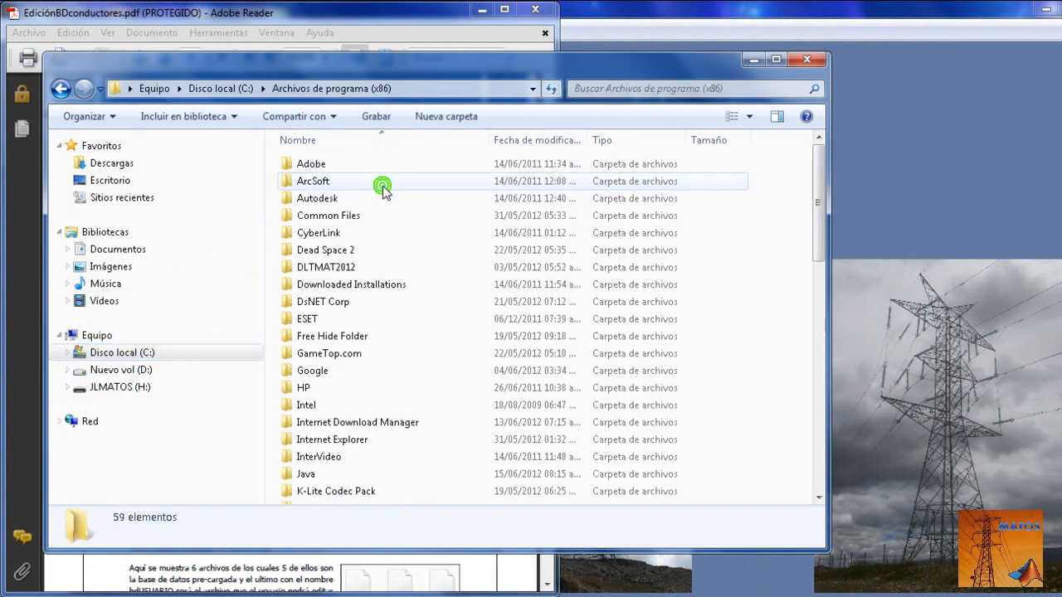
{"action": "double_click", "coordinate": [334, 269]}
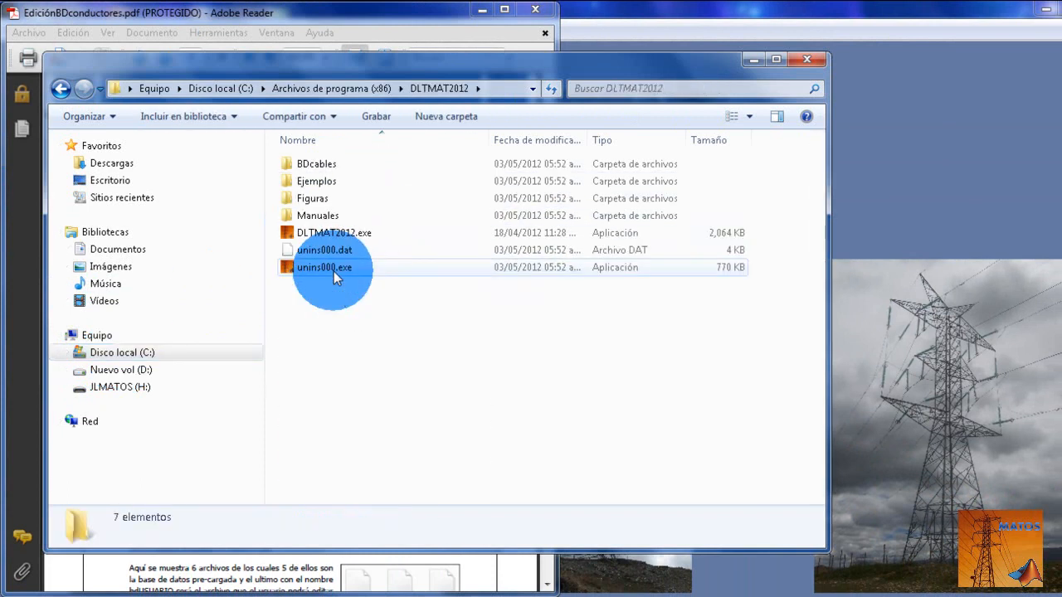
{"action": "double_click", "coordinate": [325, 167]}
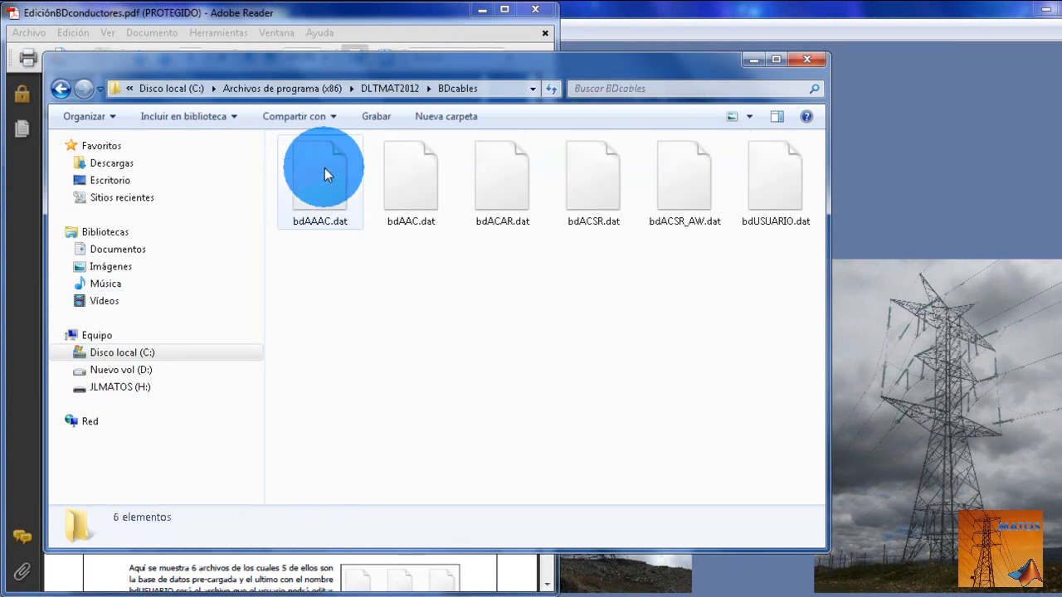
- Examine the six conductor database files one at a time, from bdAAAC.dat through bdUSUARIO.dat
{"action": "left_click_drag", "start_coordinate": [796, 264], "coordinate": [384, 224]}
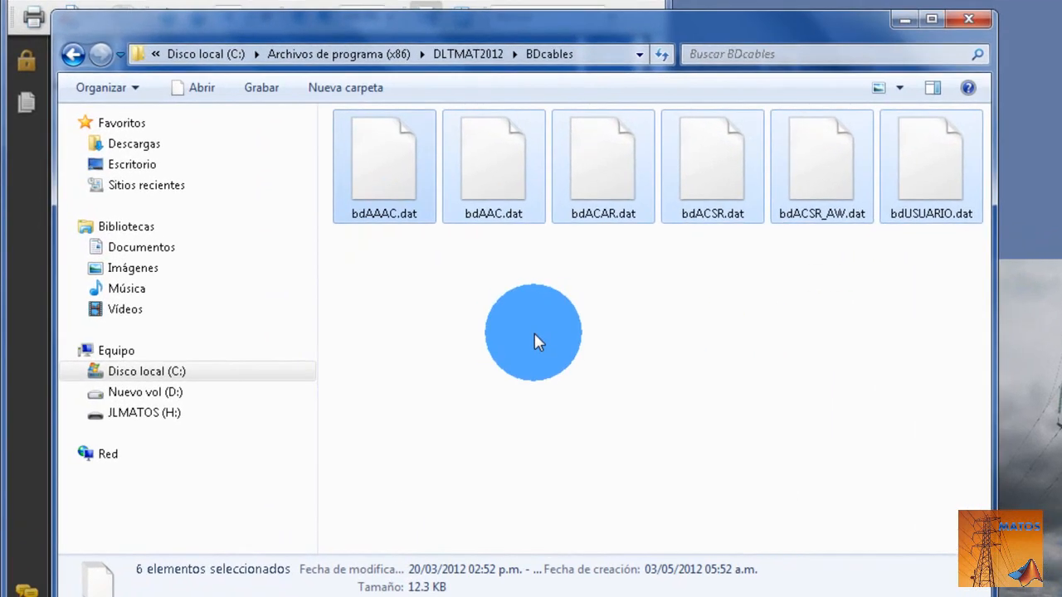
{"action": "left_click", "coordinate": [382, 171]}
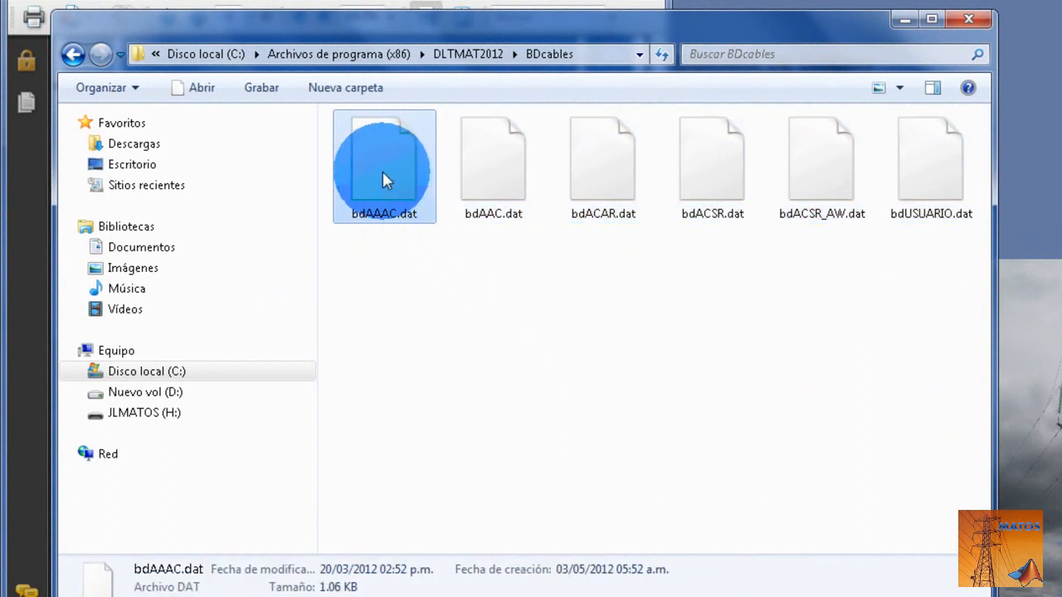
{"action": "key", "text": "Right"}
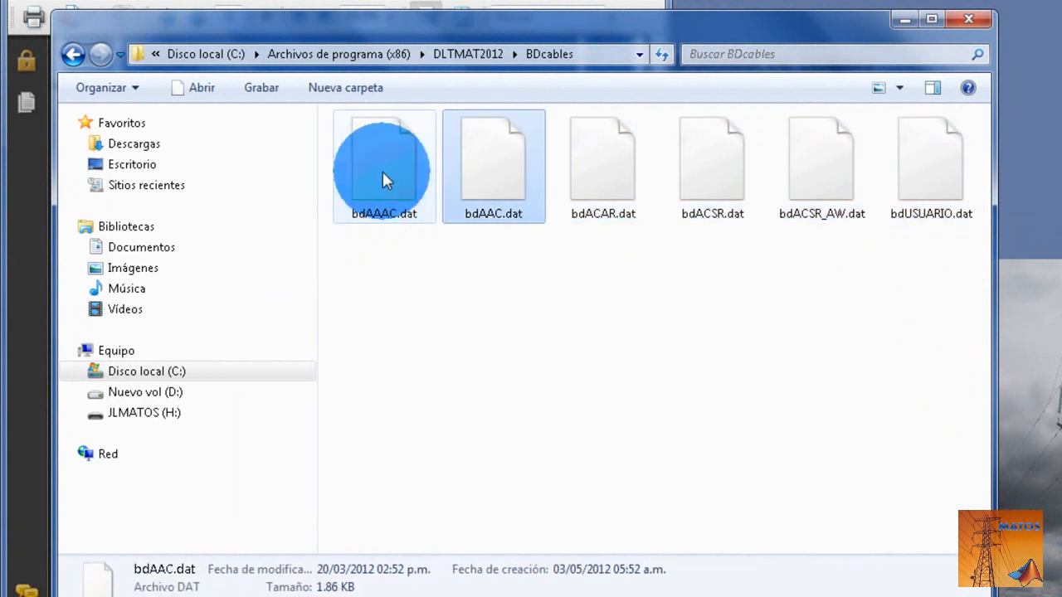
{"action": "key", "text": "Right"}
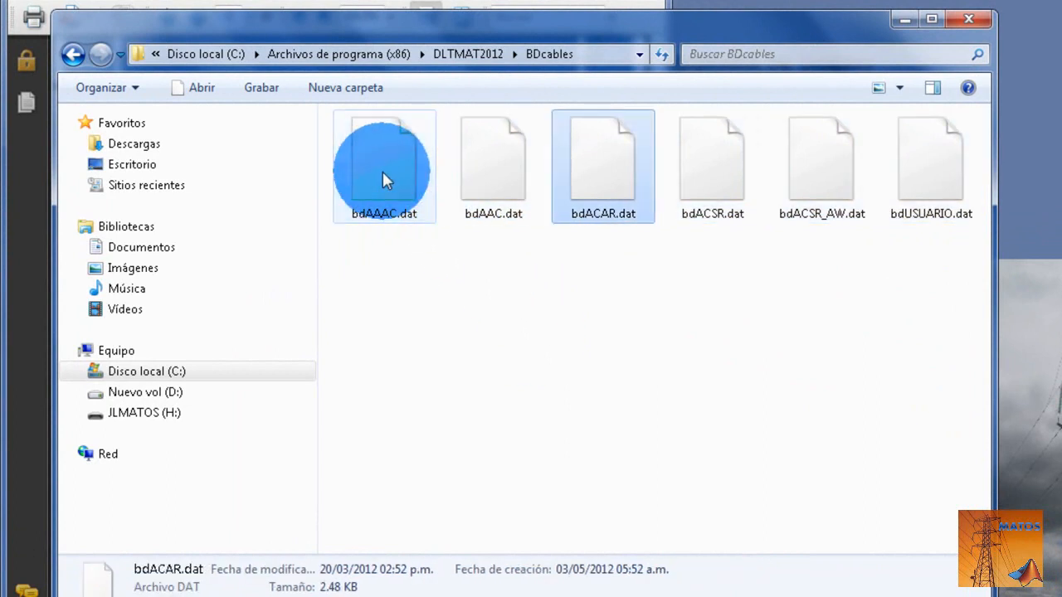
{"action": "key", "text": "Right"}
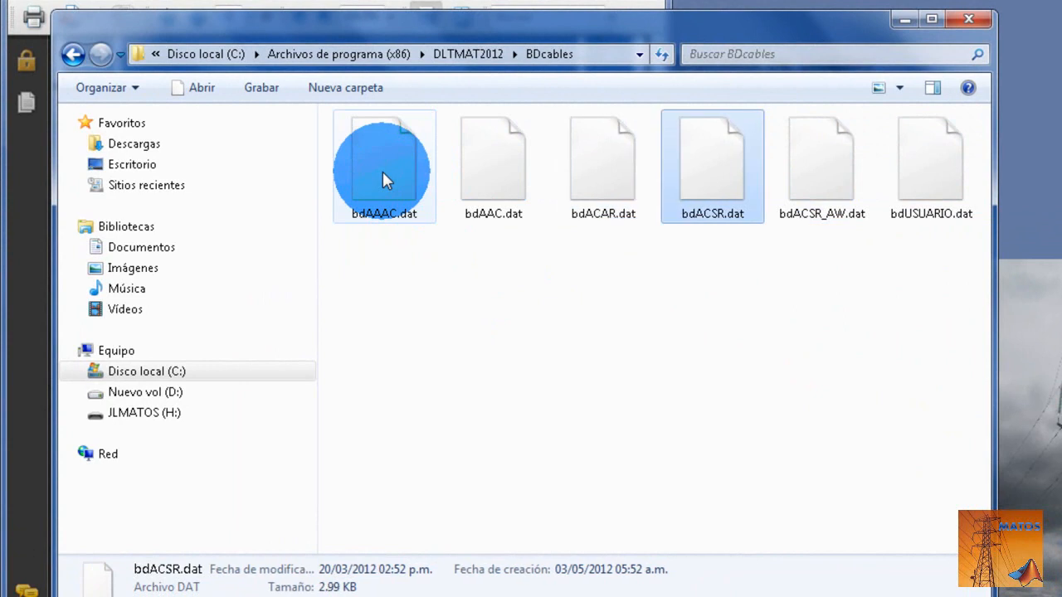
{"action": "key", "text": "Right"}
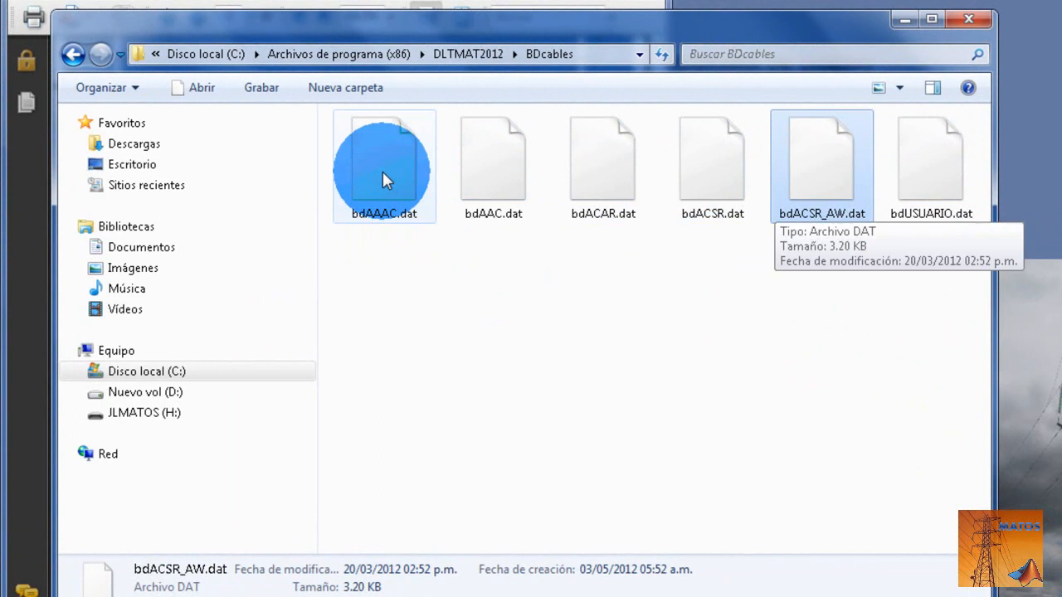
{"action": "key", "text": "Right"}
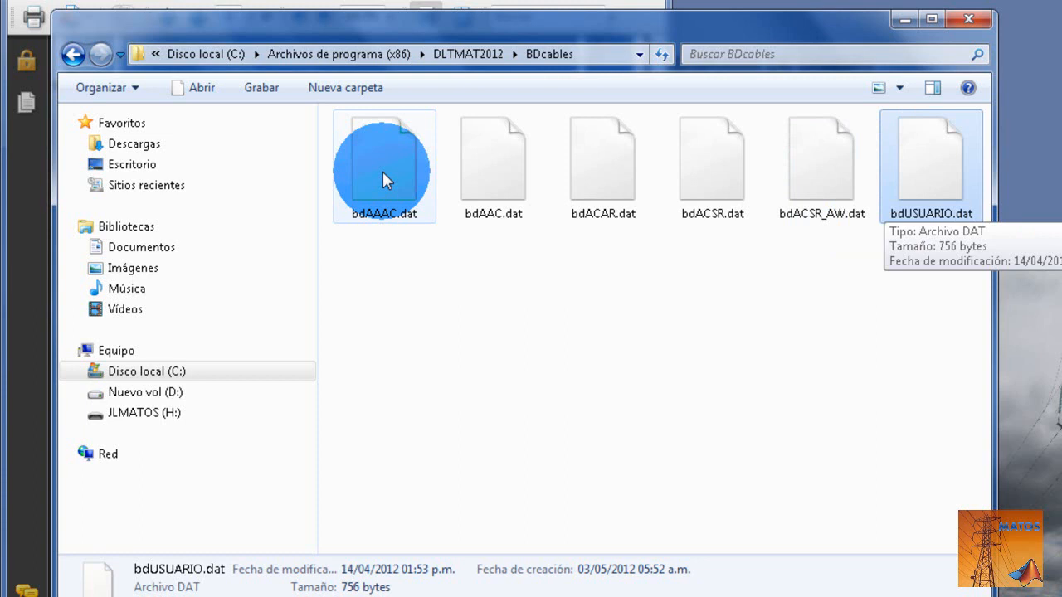
- Compare the group of preloaded files bdAAAC.dat through bdACSR_AW.dat with the user file bdUSUARIO.dat by selecting each in turn
{"action": "key", "text": "Left"}
{"action": "key", "text": "Left"}
{"action": "key", "text": "Left"}
{"action": "key", "text": "Left"}
{"action": "key", "text": "Left"}
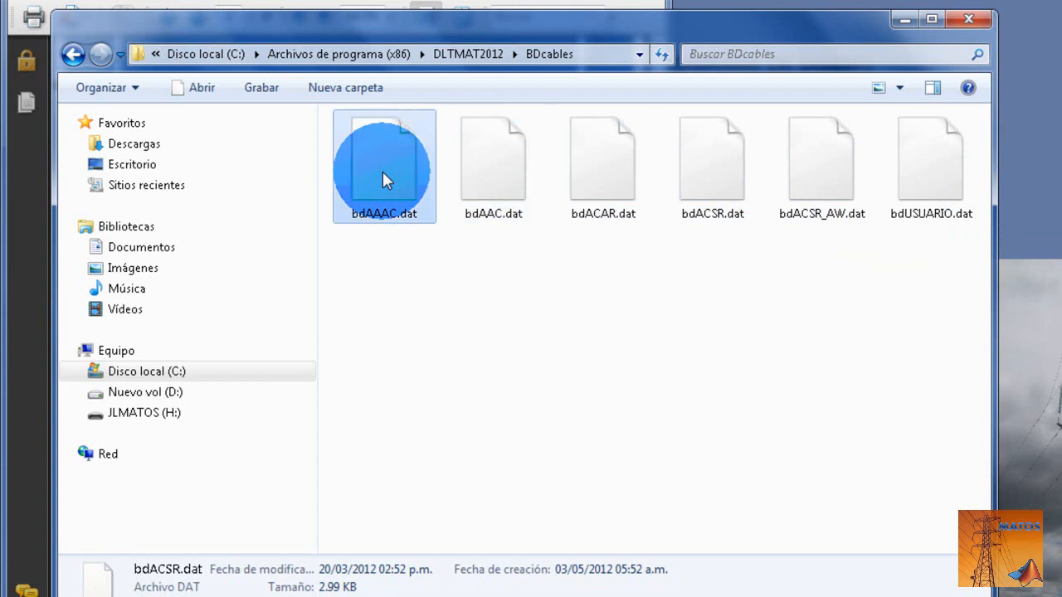
{"action": "key", "text": "Right"}
{"action": "key", "text": "Right"}
{"action": "key", "text": "Right"}
{"action": "key", "text": "Right"}
{"action": "key", "text": "Left"}
{"action": "key", "text": "Left"}
{"action": "key", "text": "Left"}
{"action": "key", "text": "Left"}
{"action": "key", "text": "shift+Right"}
{"action": "key", "text": "shift+Right"}
{"action": "key", "text": "shift+Right"}
{"action": "key", "text": "shift+Right"}
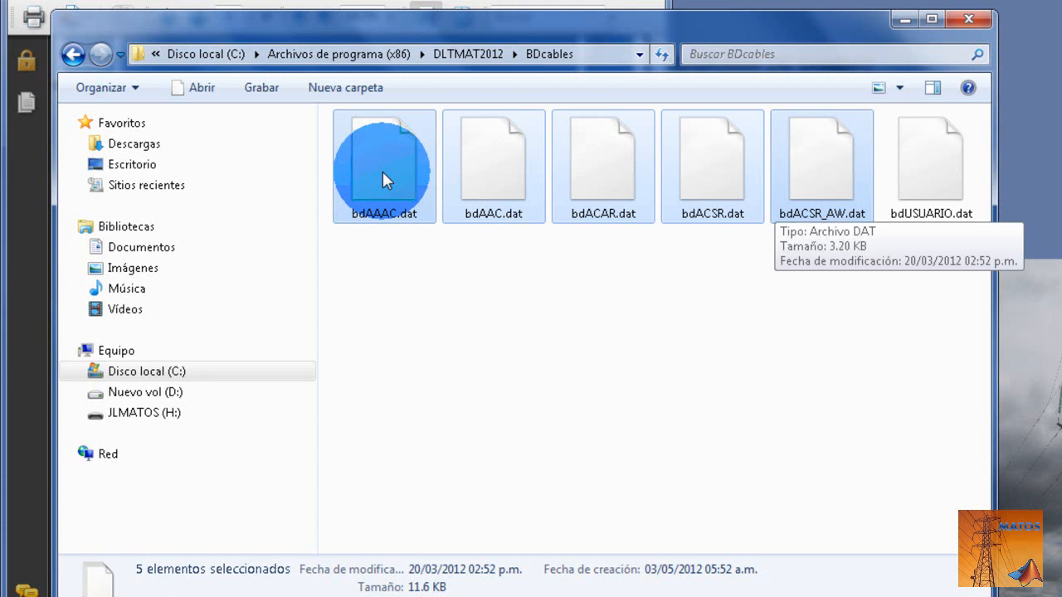
{"action": "key", "text": "Right"}
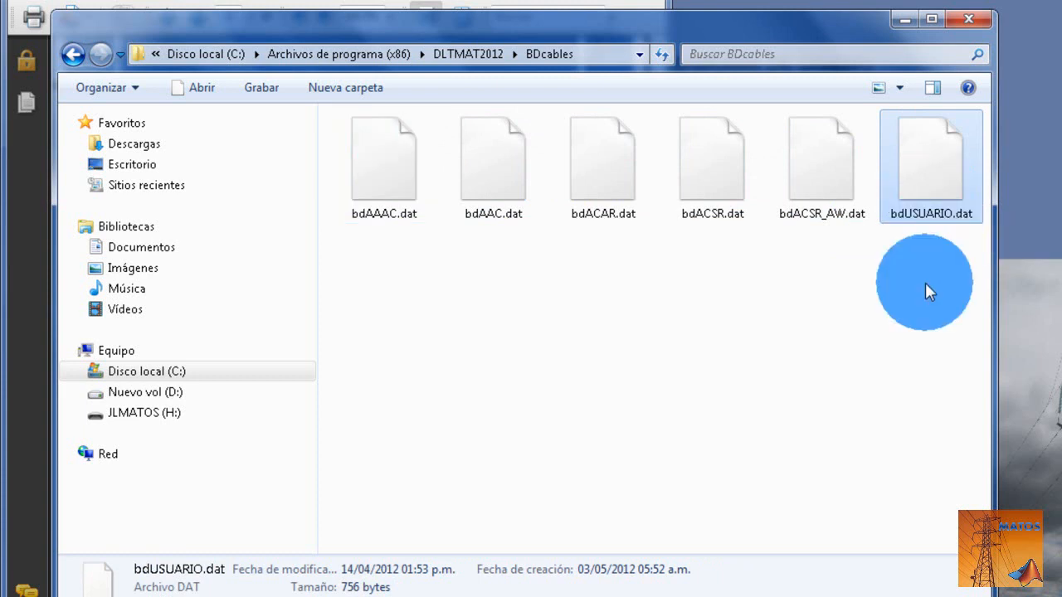
{"action": "left_click", "coordinate": [867, 281]}
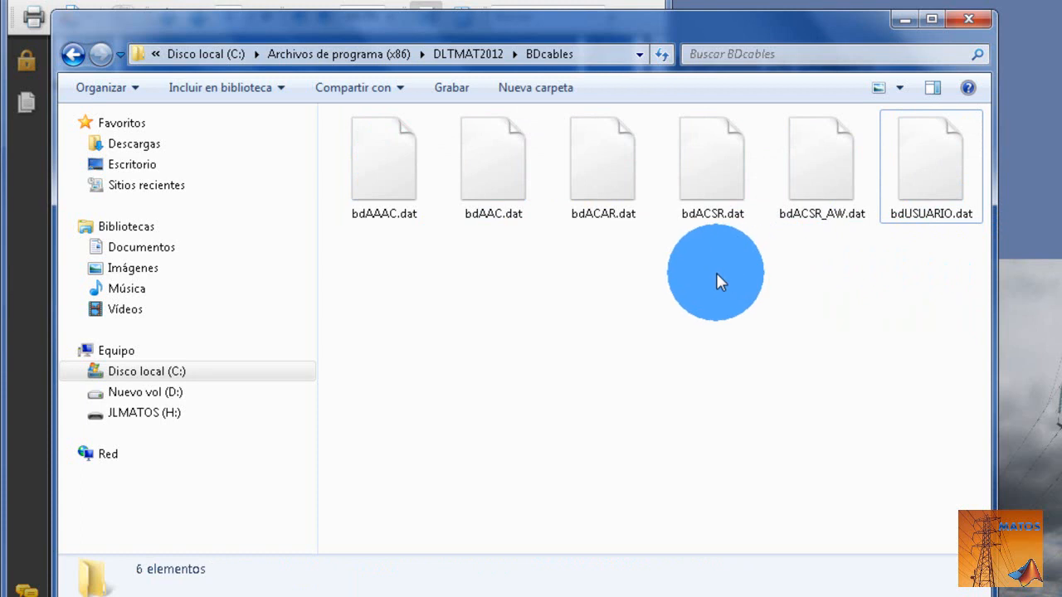
- Maximize the folder window and highlight the .dat extension in the bdAAAC.dat file name without renaming the file
{"action": "left_click", "coordinate": [931, 18]}
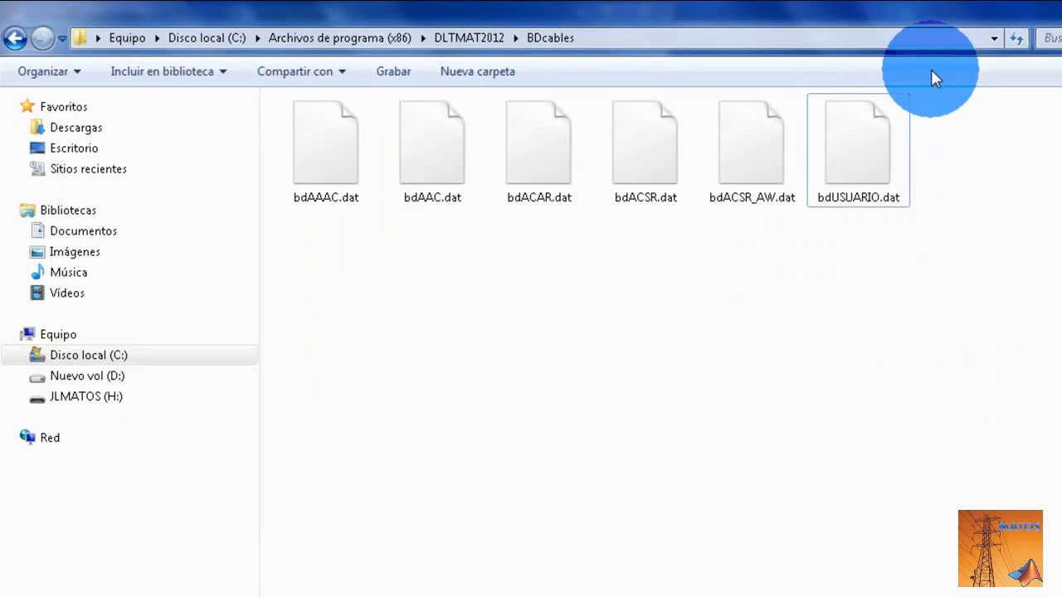
{"action": "left_click", "coordinate": [873, 312]}
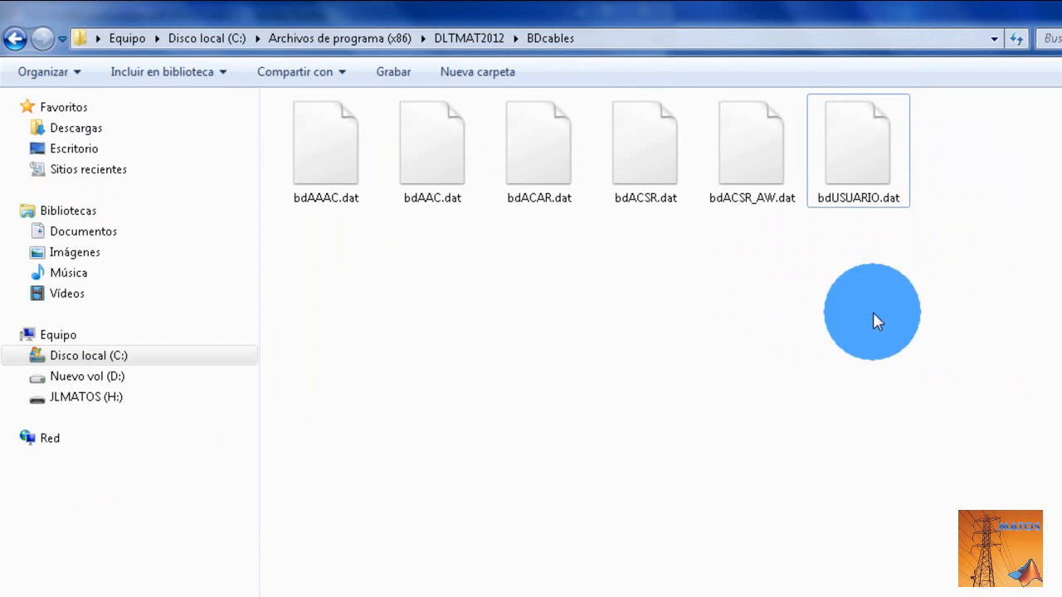
{"action": "left_click", "coordinate": [346, 209]}
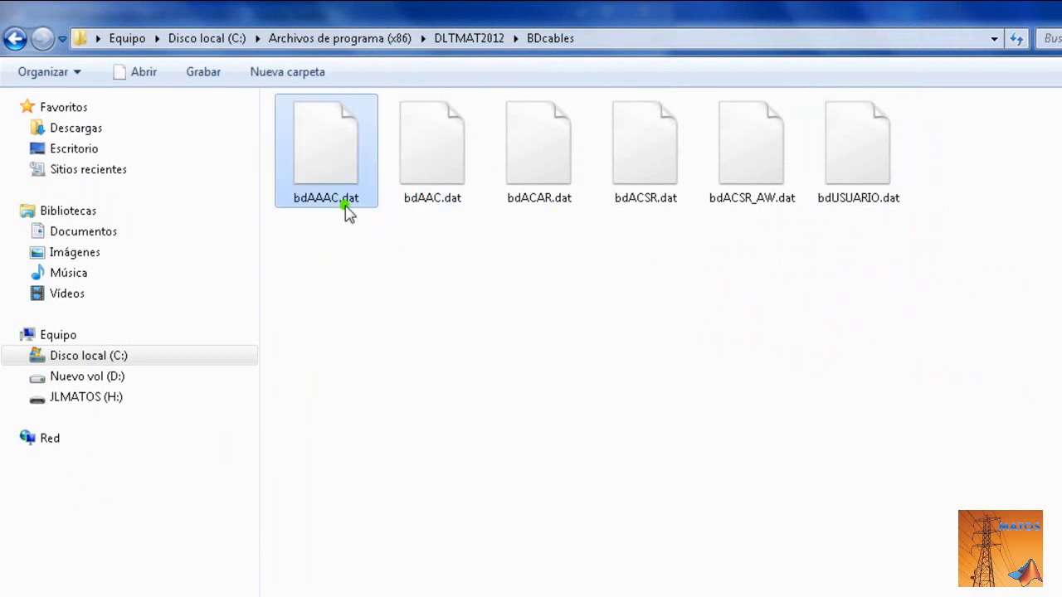
{"action": "left_click", "coordinate": [345, 205]}
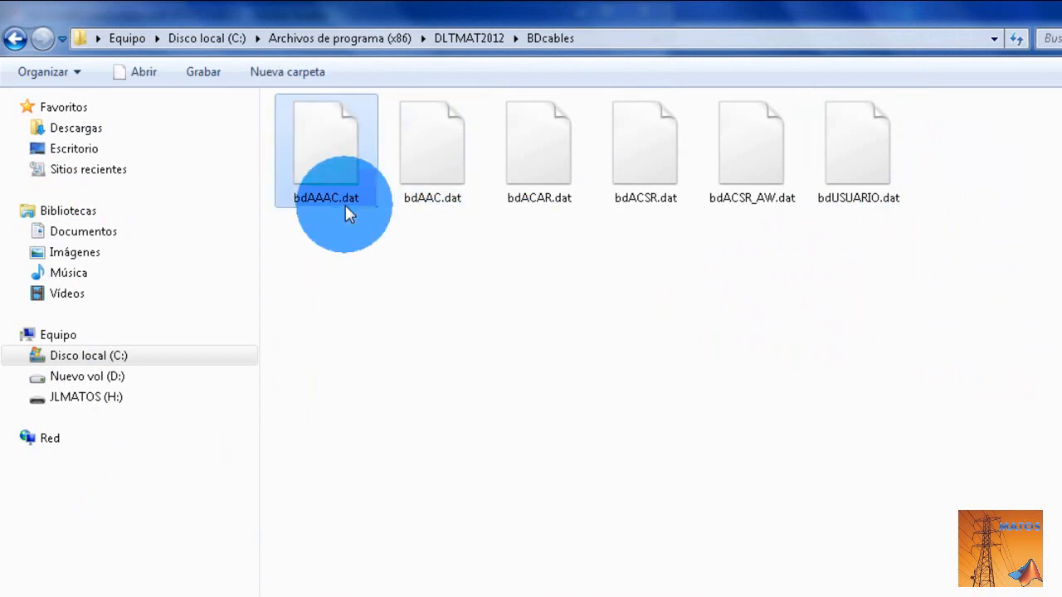
{"action": "left_click", "coordinate": [345, 205]}
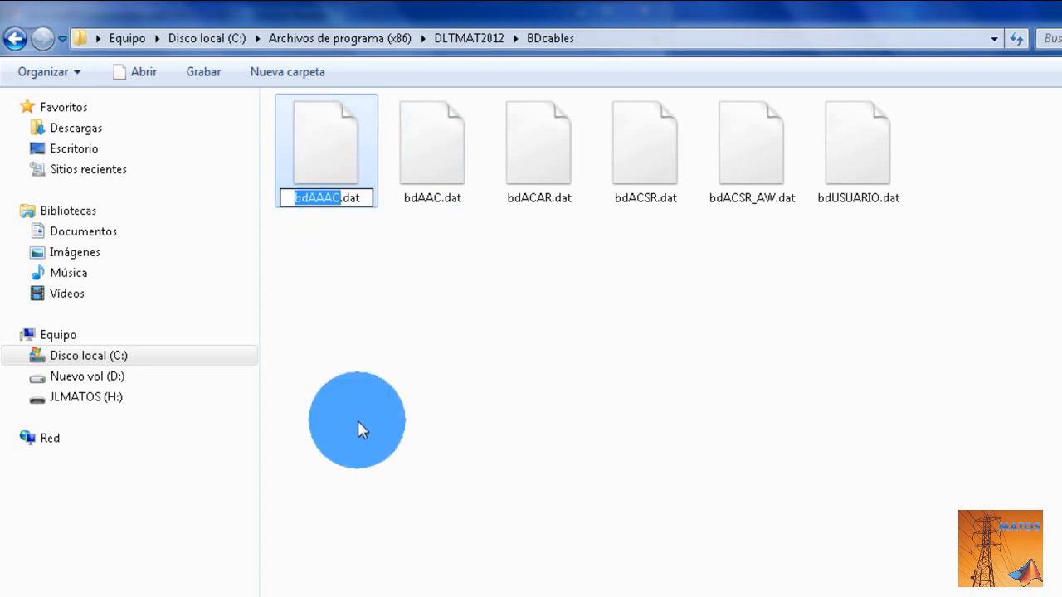
{"action": "key", "text": "Right"}
{"action": "key", "text": "shift+End"}
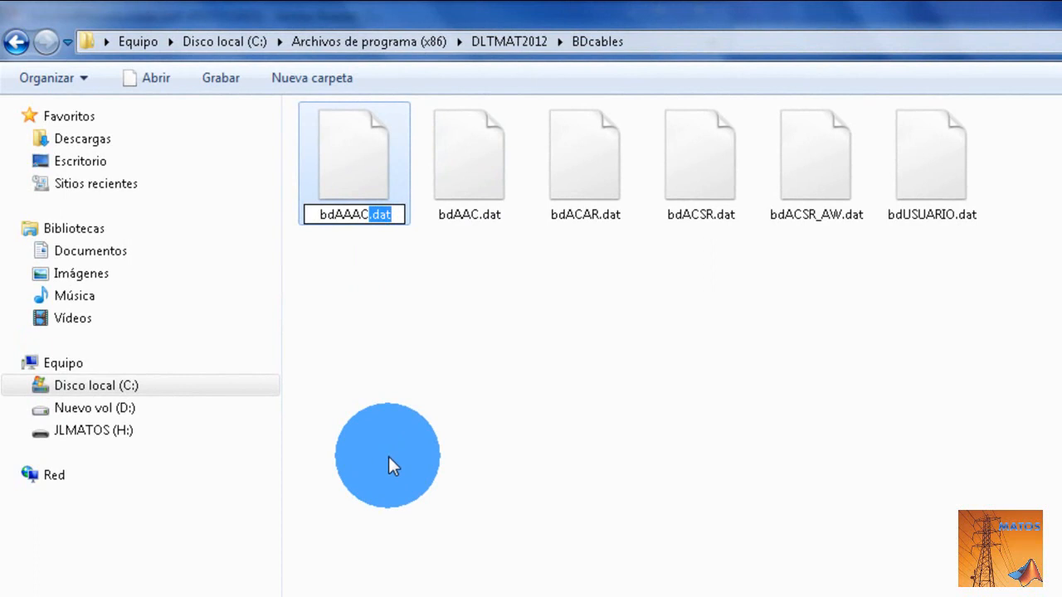
{"action": "left_click", "coordinate": [487, 435]}
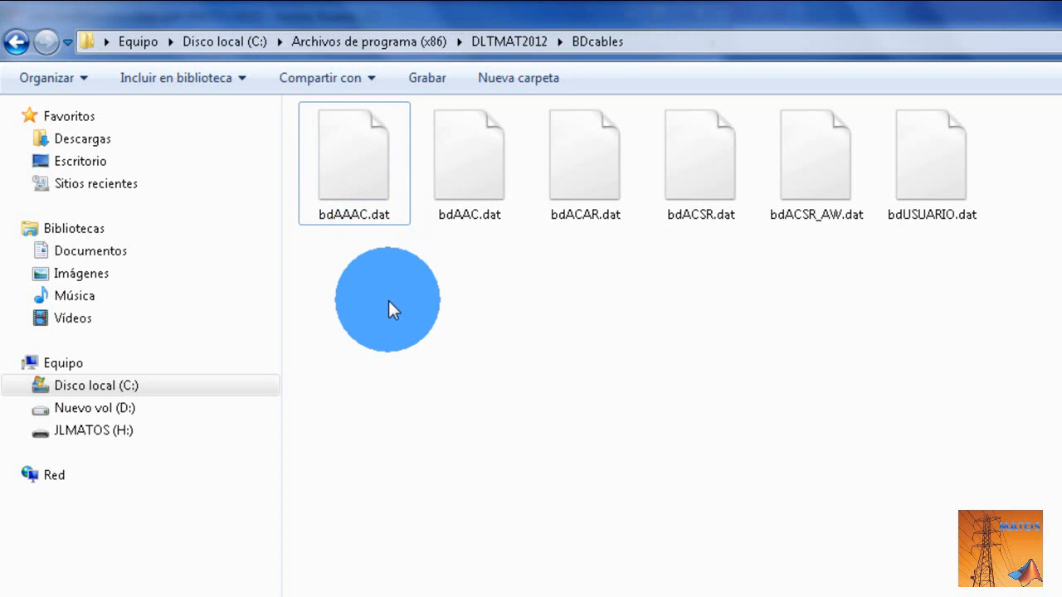
- In the folder view options, keep the hiding of extensions for known file types disabled, apply the settings and close the dialog
{"action": "key", "text": "alt"}
{"action": "left_click", "coordinate": [204, 73]}
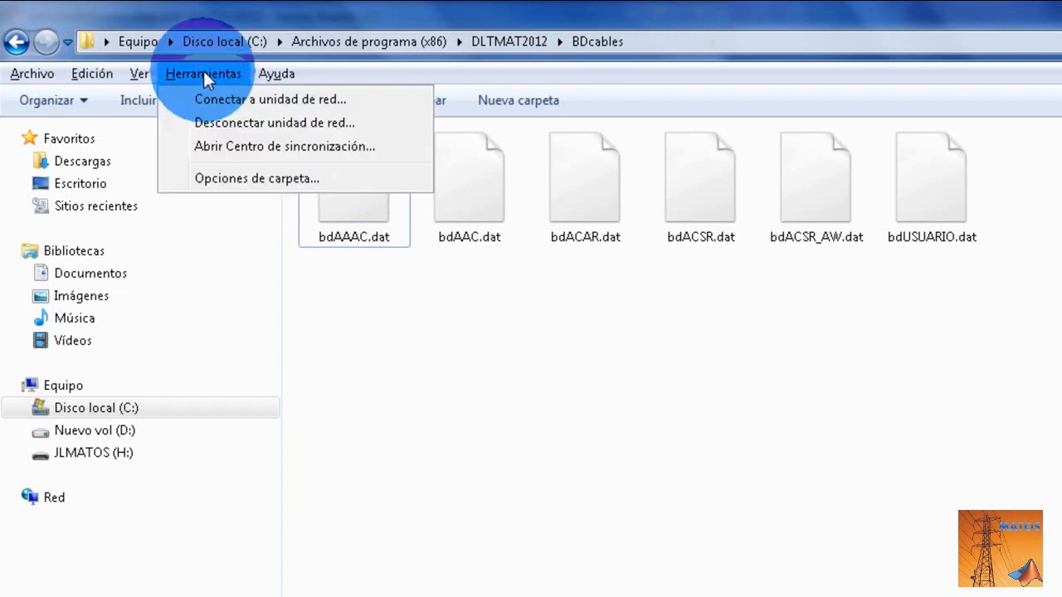
{"action": "left_click", "coordinate": [254, 179]}
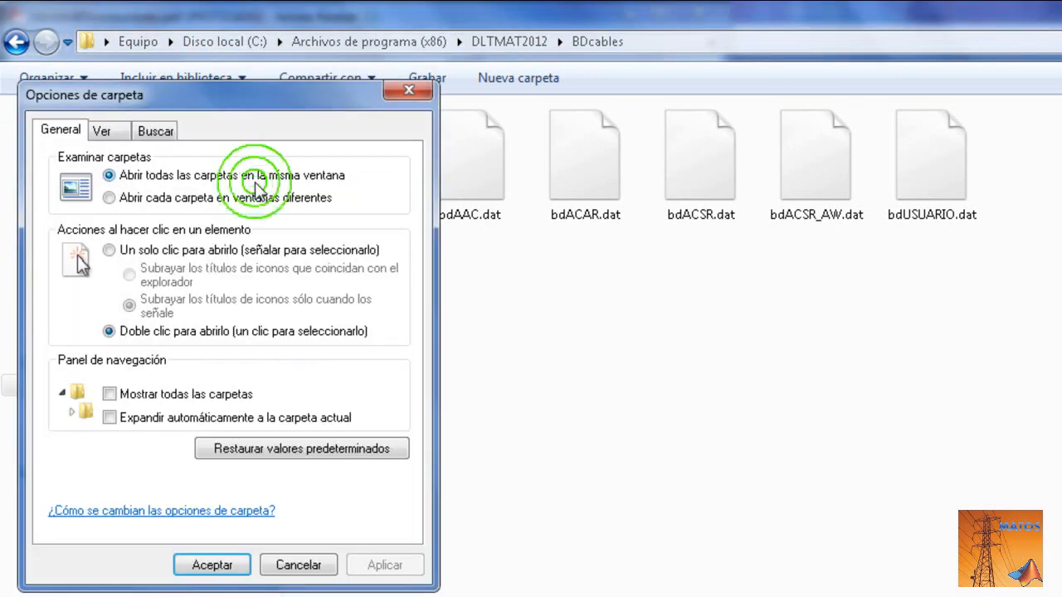
{"action": "left_click", "coordinate": [97, 133]}
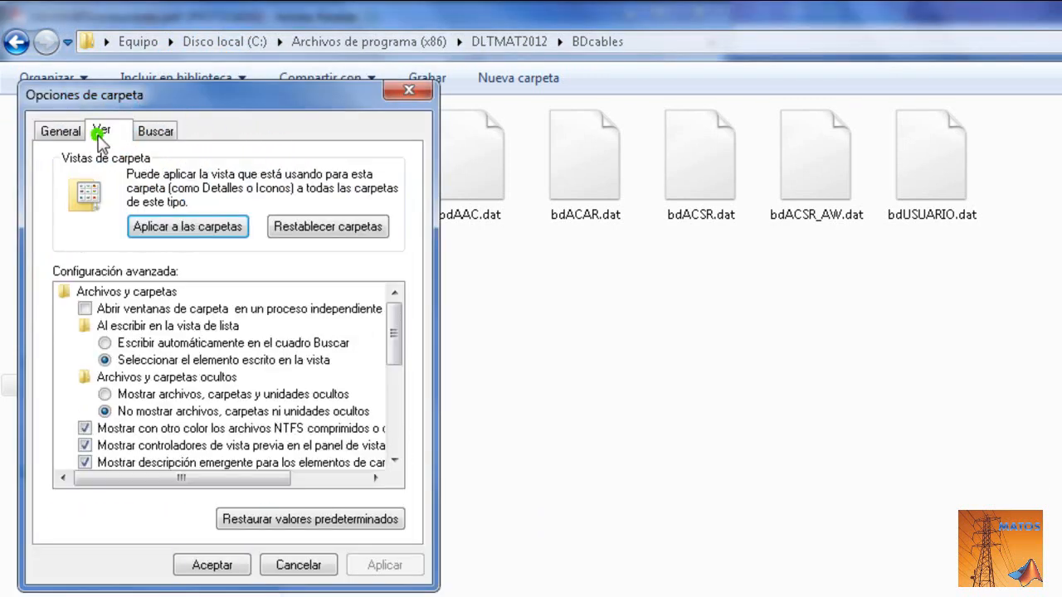
{"action": "left_click_drag", "start_coordinate": [394, 332], "coordinate": [399, 404]}
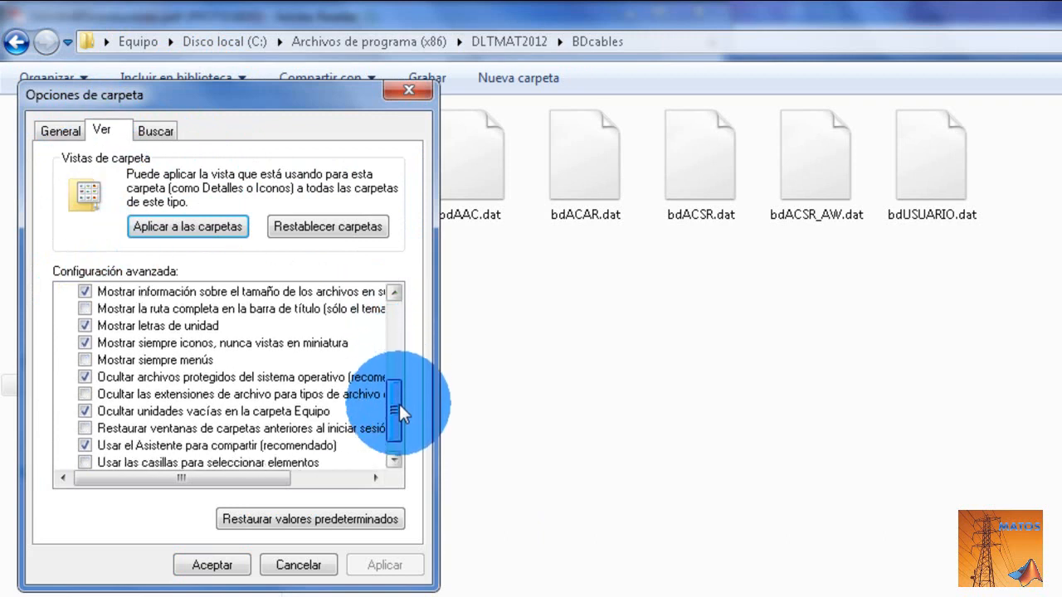
{"action": "left_click", "coordinate": [84, 393]}
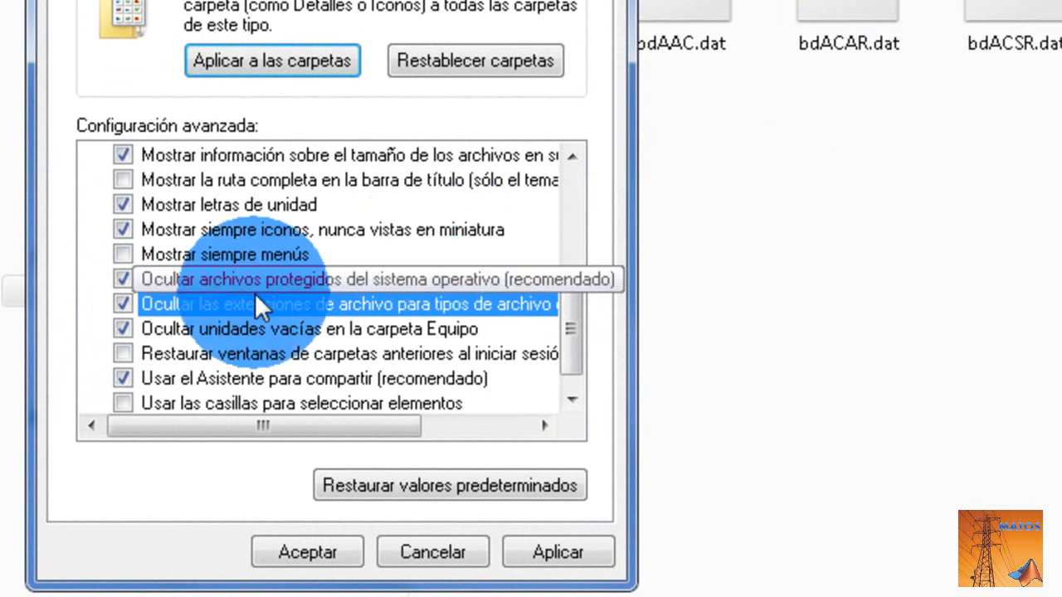
{"action": "left_click", "coordinate": [125, 304]}
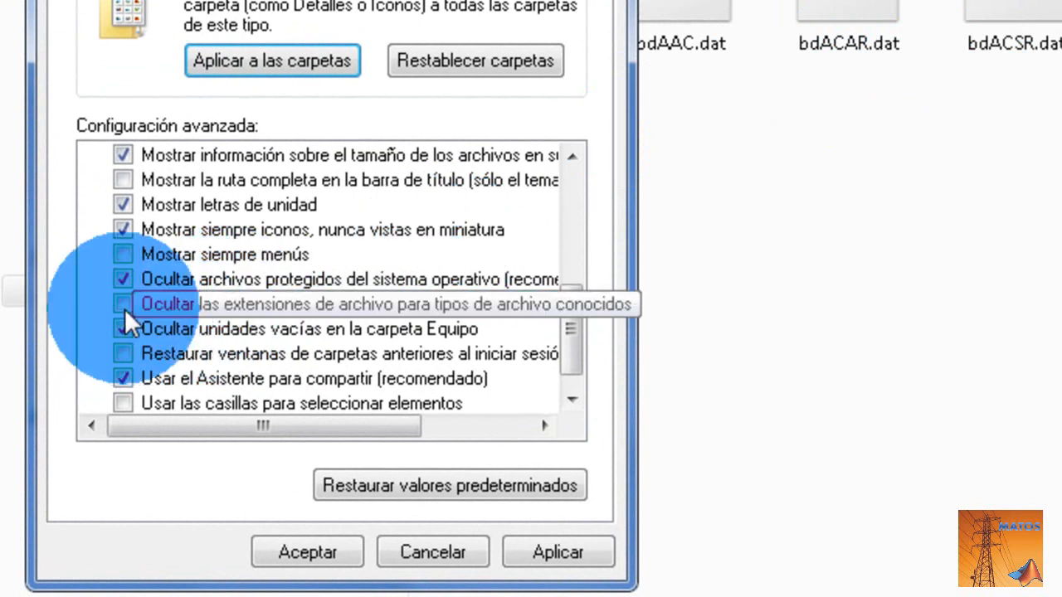
{"action": "left_click", "coordinate": [541, 553]}
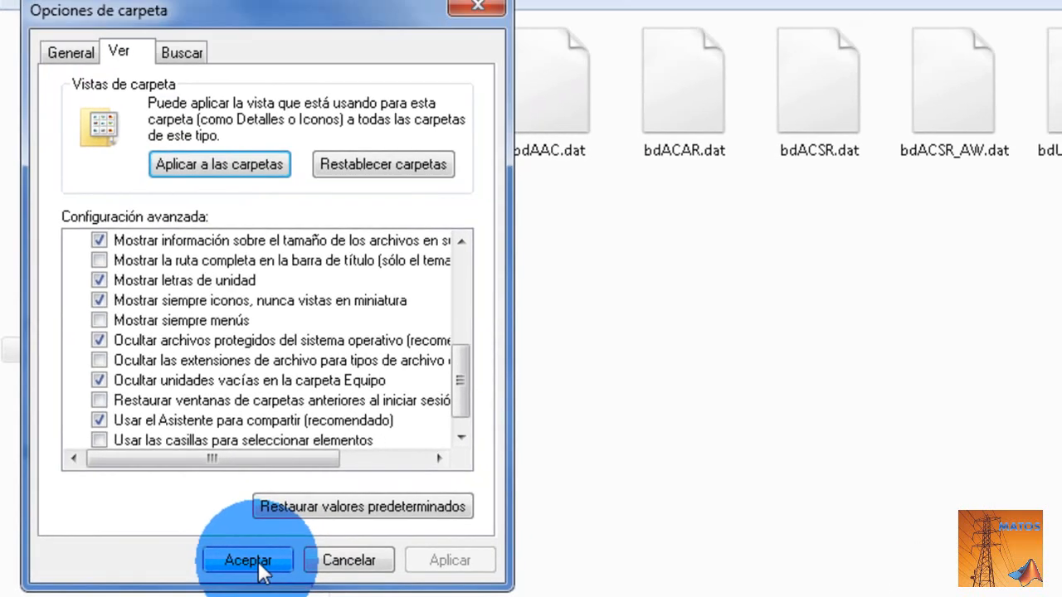
{"action": "left_click", "coordinate": [332, 554]}
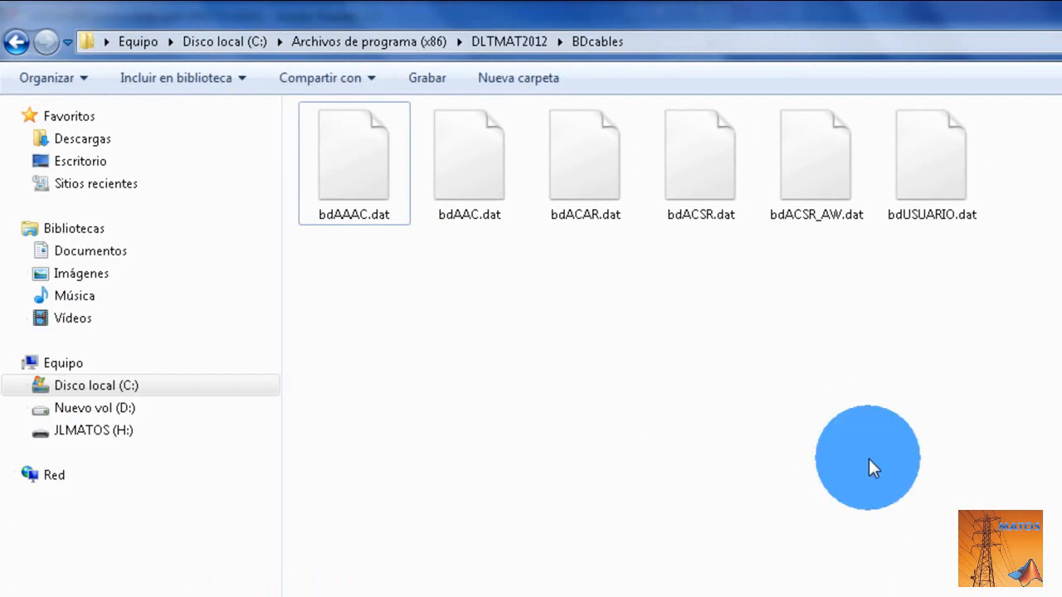
- Rename bdUSUARIO.dat to bdUSUARIO.txt, accepting the extension change and granting administrator permission for it
{"action": "left_click", "coordinate": [948, 171]}
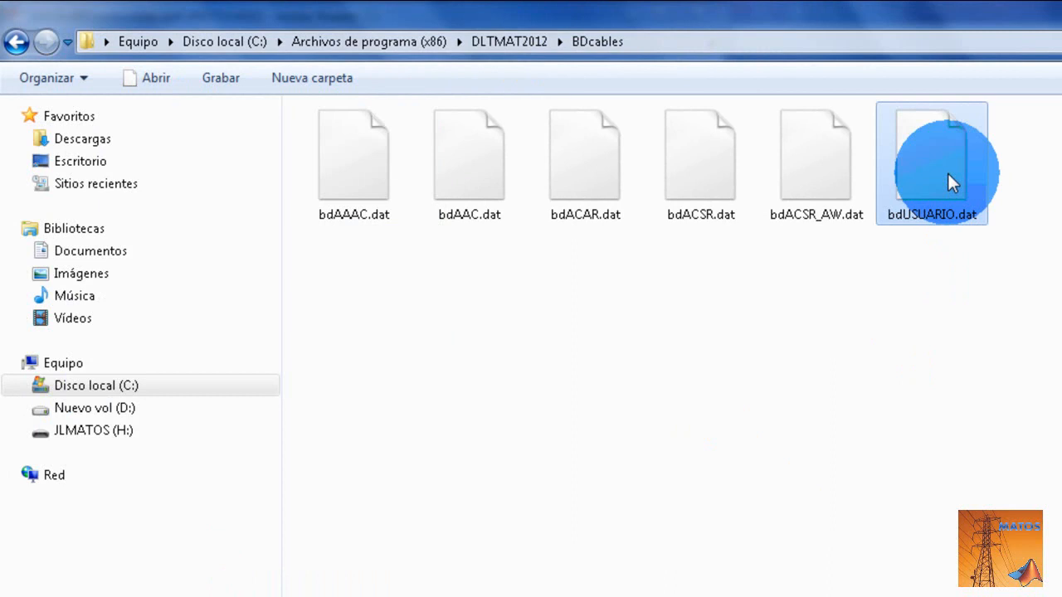
{"action": "key", "text": "F2"}
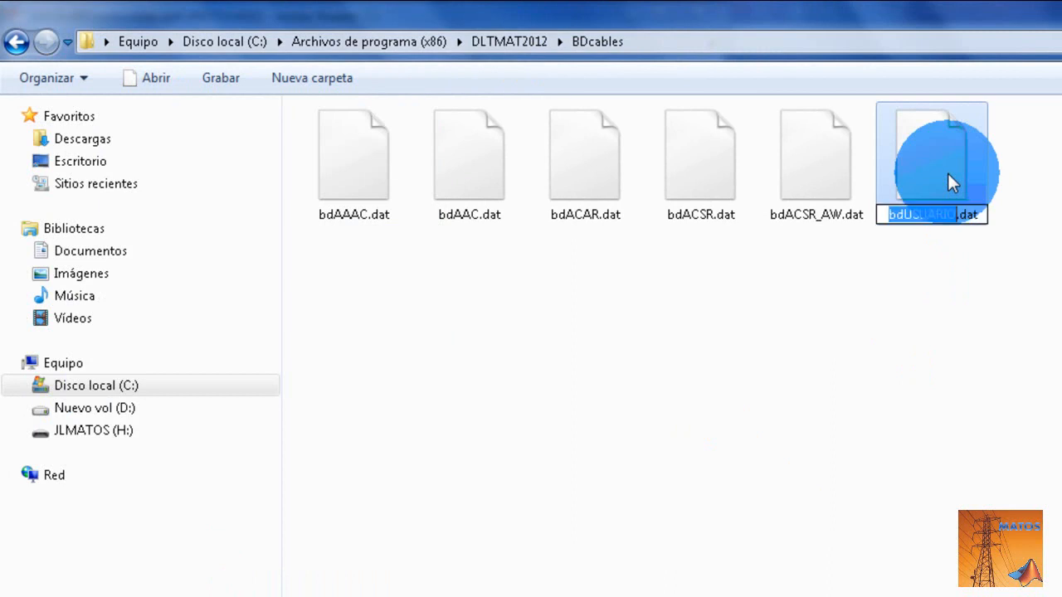
{"action": "key", "text": "Right"}
{"action": "key", "text": "Right"}
{"action": "key", "text": "Right"}
{"action": "key", "text": "Right"}
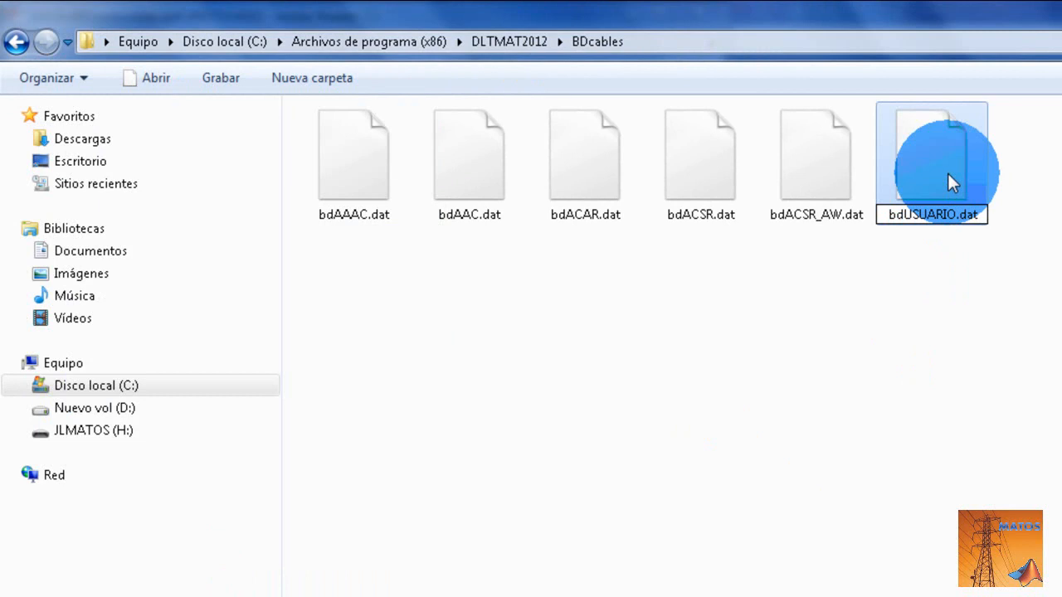
{"action": "key", "text": "BackSpace"}
{"action": "key", "text": "BackSpace"}
{"action": "key", "text": "BackSpace"}
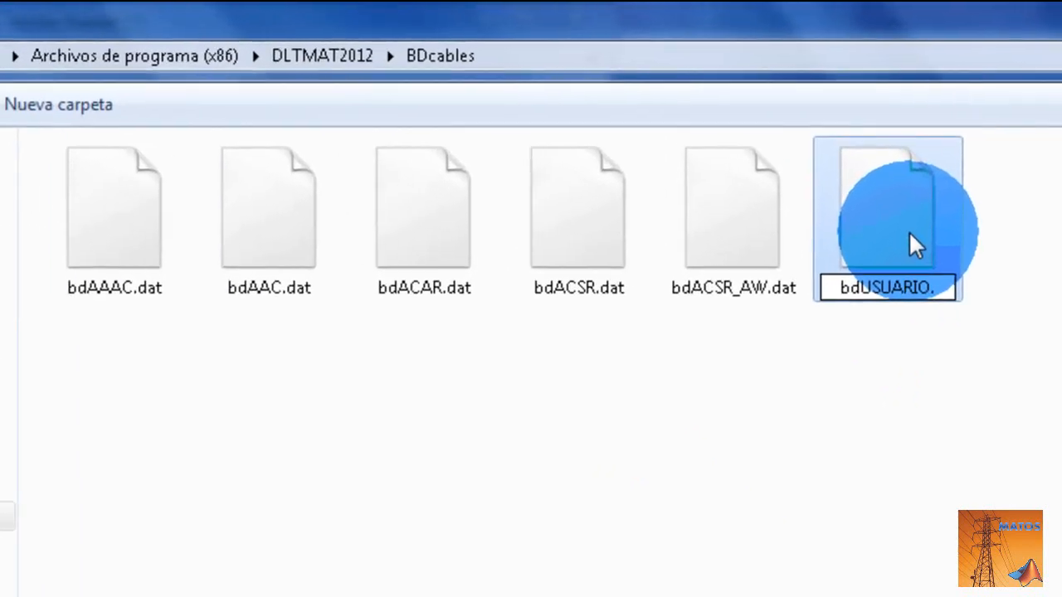
{"action": "type", "text": "txt"}
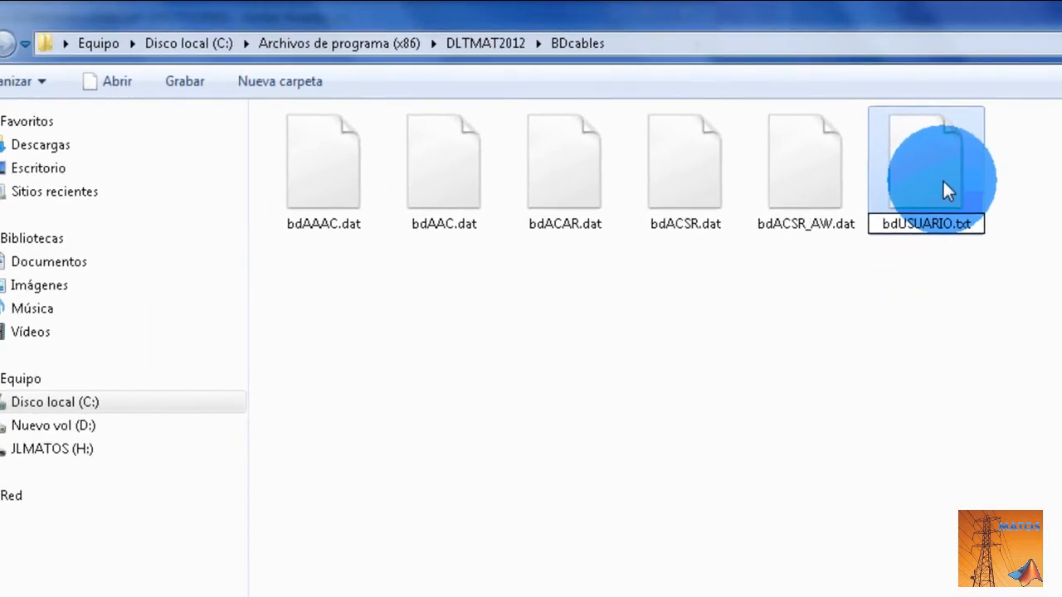
{"action": "left_click", "coordinate": [945, 366]}
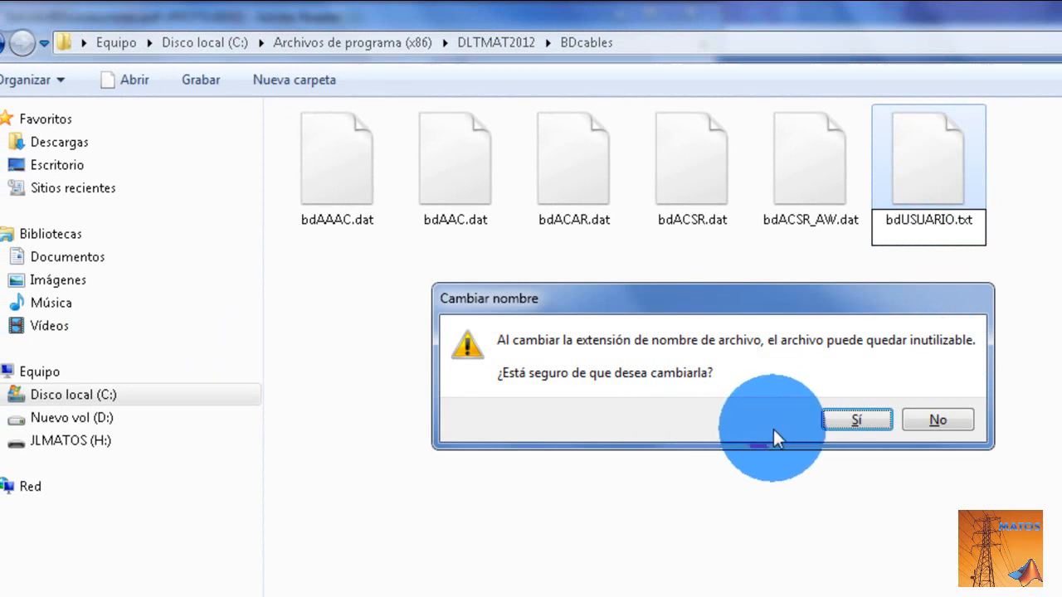
{"action": "left_click", "coordinate": [854, 418]}
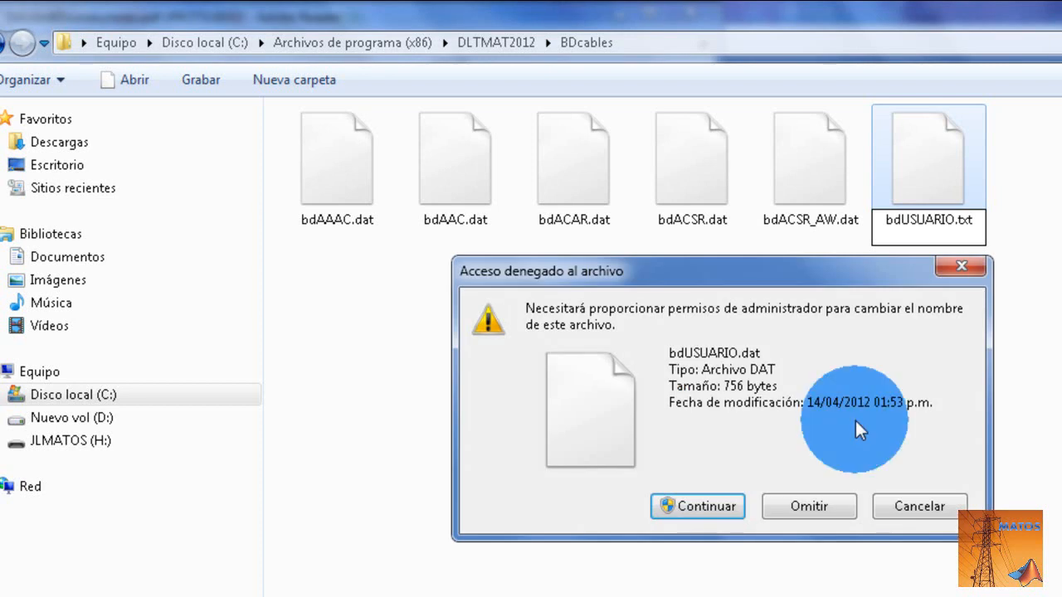
{"action": "left_click", "coordinate": [694, 508]}
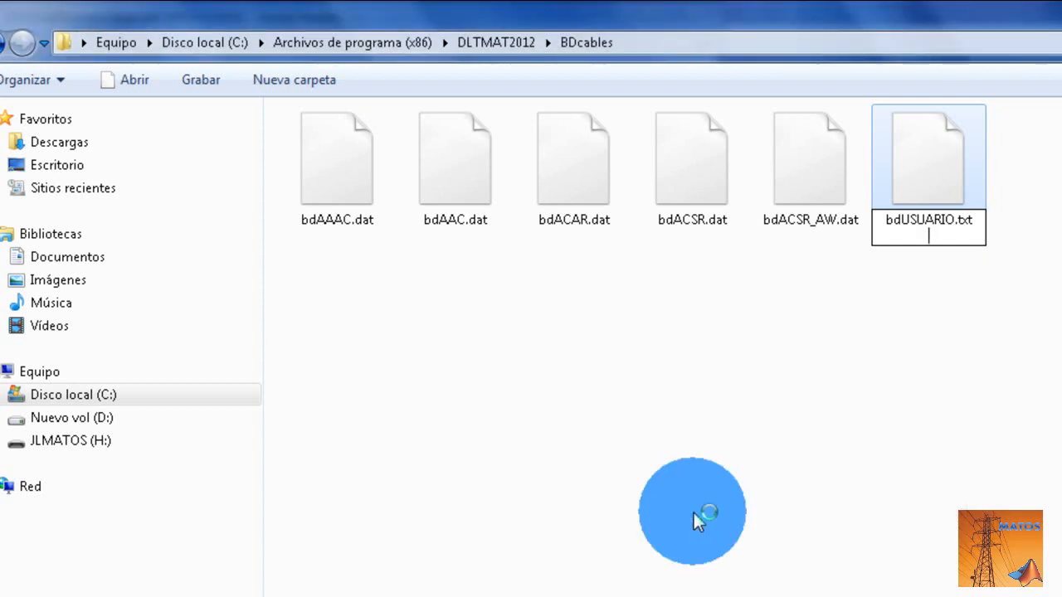
{"action": "left_click", "coordinate": [900, 416]}
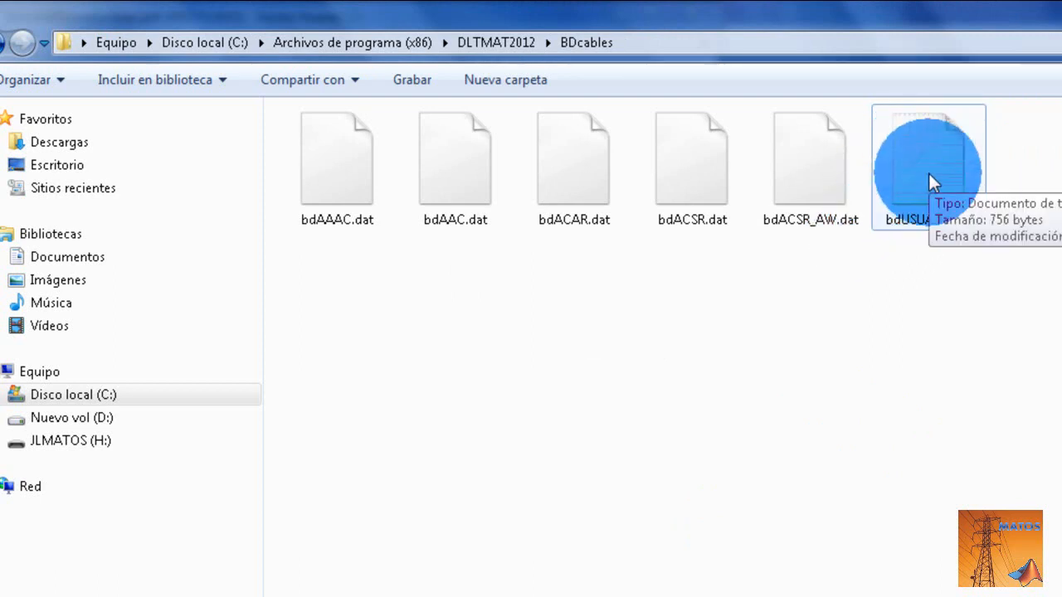
- Open bdUSUARIO.txt in Notepad, bring the whole table into view and highlight its header row from NOMBRE to Icc_[kA]
{"action": "double_click", "coordinate": [928, 170]}
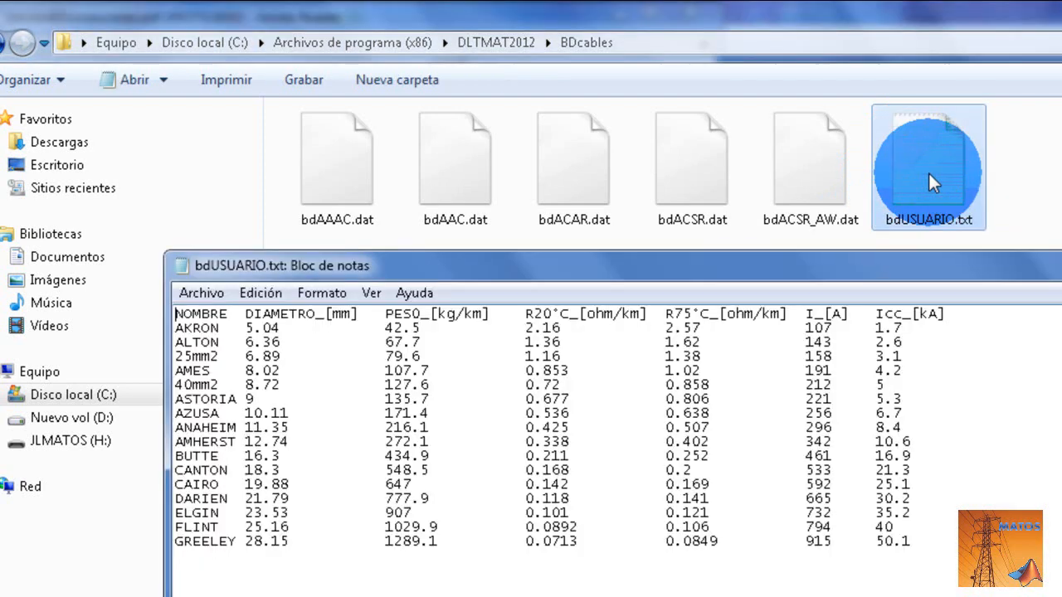
{"action": "left_click_drag", "start_coordinate": [925, 262], "coordinate": [830, 2]}
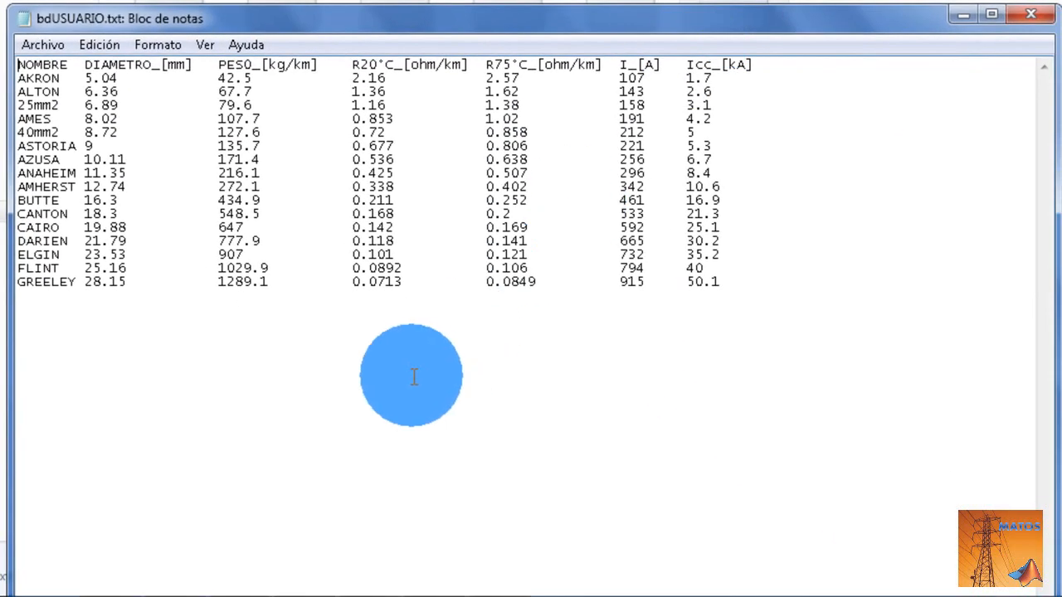
{"action": "left_click", "coordinate": [213, 304]}
{"action": "key", "text": "Up"}
{"action": "key", "text": "Up"}
{"action": "key", "text": "Up"}
{"action": "key", "text": "Up"}
{"action": "key", "text": "Up"}
{"action": "key", "text": "Up"}
{"action": "key", "text": "Up"}
{"action": "key", "text": "Up"}
{"action": "key", "text": "Up"}
{"action": "key", "text": "Up"}
{"action": "key", "text": "Up"}
{"action": "key", "text": "Up"}
{"action": "key", "text": "Up"}
{"action": "key", "text": "Up"}
{"action": "key", "text": "Up"}
{"action": "key", "text": "Up"}
{"action": "key", "text": "Left"}
{"action": "key", "text": "Left"}
{"action": "key", "text": "Left"}
{"action": "key", "text": "Left"}
{"action": "key", "text": "Left"}
{"action": "key", "text": "Left"}
{"action": "key", "text": "Left"}
{"action": "key", "text": "Left"}
{"action": "key", "text": "Left"}
{"action": "key", "text": "Left"}
{"action": "key", "text": "Left"}
{"action": "key", "text": "Left"}
{"action": "key", "text": "Left"}
{"action": "key", "text": "Left"}
{"action": "key", "text": "Left"}
{"action": "key", "text": "Left"}
{"action": "key", "text": "Left"}
{"action": "key", "text": "Left"}
{"action": "key", "text": "Left"}
{"action": "key", "text": "Left"}
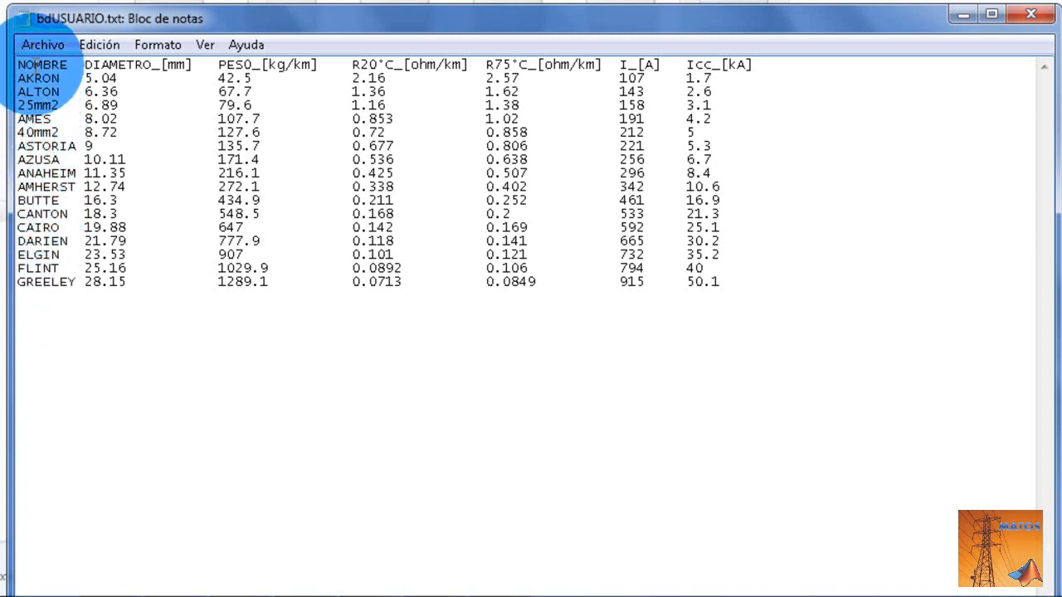
{"action": "left_click_drag", "start_coordinate": [19, 66], "coordinate": [755, 65]}
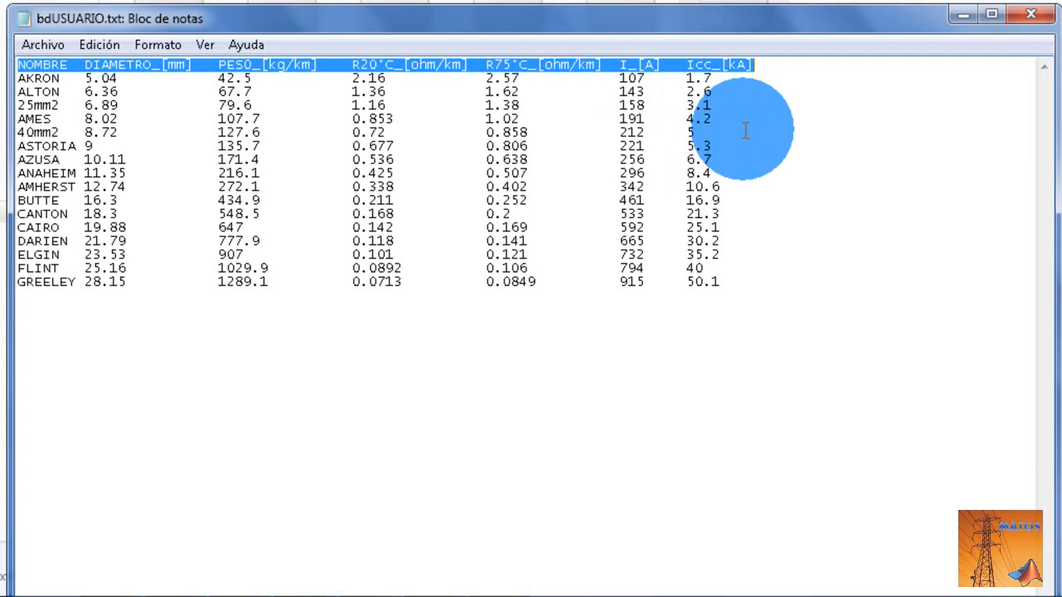
{"action": "left_click", "coordinate": [751, 106]}
- Replace the I_[A] current value of the AKRON conductor with 0.107
{"action": "left_click", "coordinate": [653, 77]}
{"action": "key", "text": "Left"}
{"action": "key", "text": "Left"}
{"action": "key", "text": "Left"}
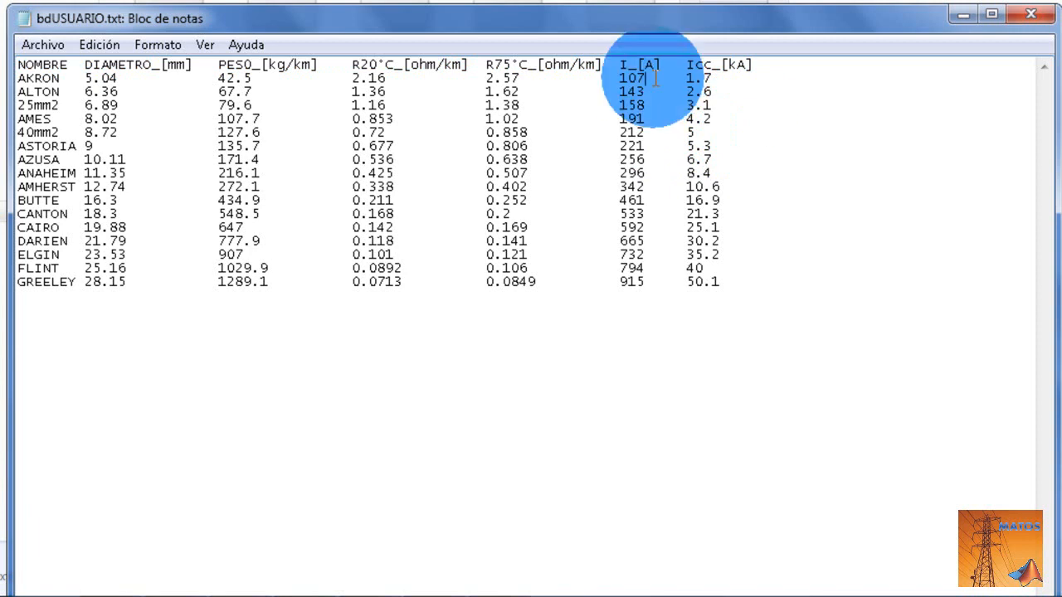
{"action": "key", "text": "Right"}
{"action": "key", "text": "Right"}
{"action": "key", "text": "Right"}
{"action": "key", "text": "Left"}
{"action": "key", "text": "Right"}
{"action": "key", "text": "Right"}
{"action": "key", "text": "Left"}
{"action": "key", "text": "BackSpace"}
{"action": "key", "text": "BackSpace"}
{"action": "key", "text": "BackSpace"}
{"action": "type", "text": "0.107"}
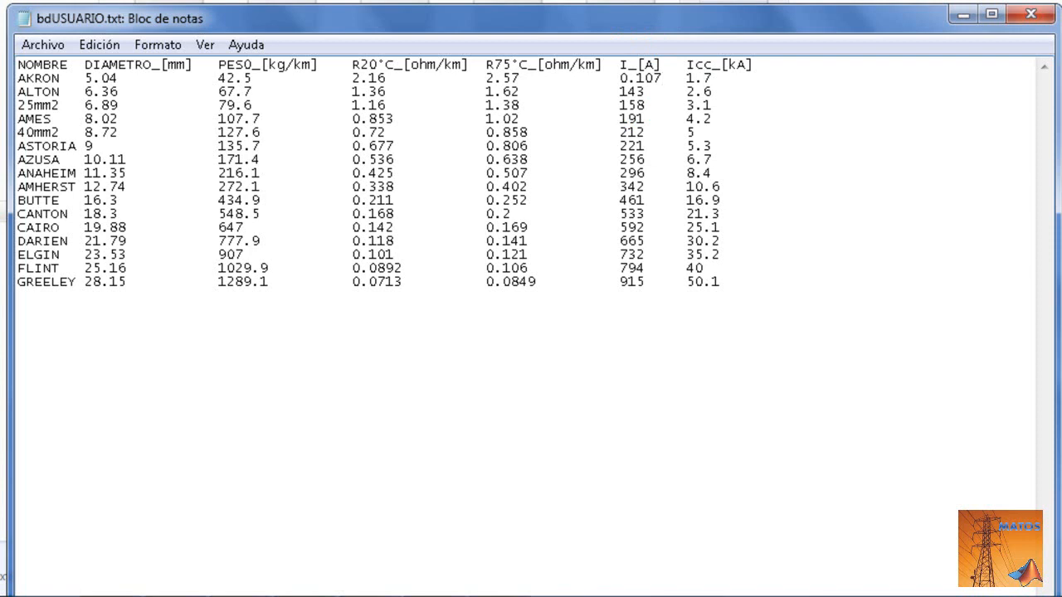
- Restore the I_[A] current value of the AKRON conductor to 107
{"action": "key", "text": "BackSpace"}
{"action": "key", "text": "BackSpace"}
{"action": "key", "text": "BackSpace"}
{"action": "key", "text": "BackSpace"}
{"action": "key", "text": "BackSpace"}
{"action": "type", "text": "107"}
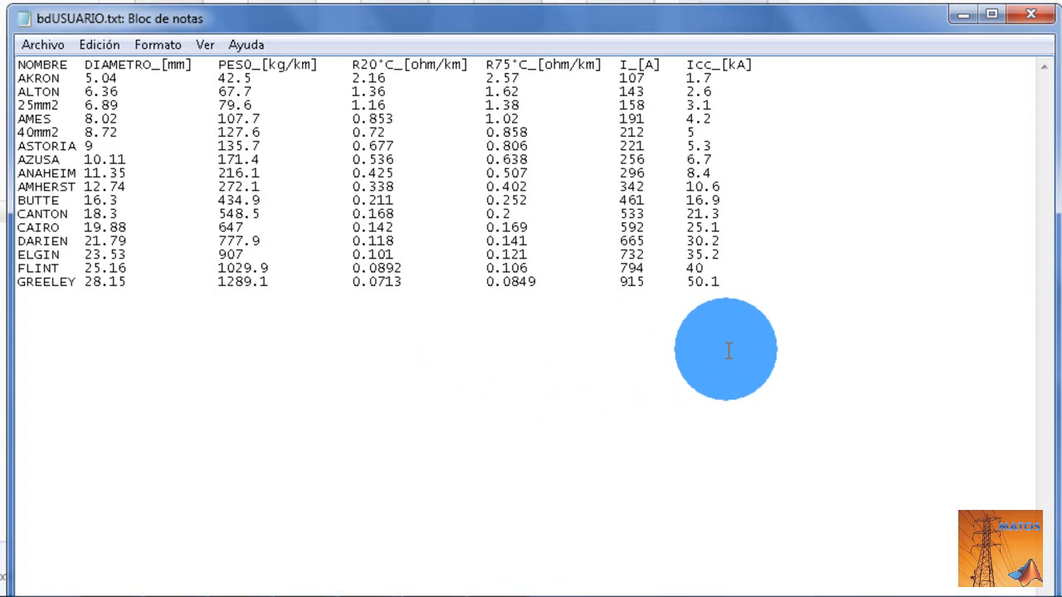
- Insert a new conductor row directly below the header with its own name, a diameter of 12.01 mm and a weight of 200 kg/km
{"action": "left_click", "coordinate": [761, 71]}
{"action": "key", "text": "Return"}
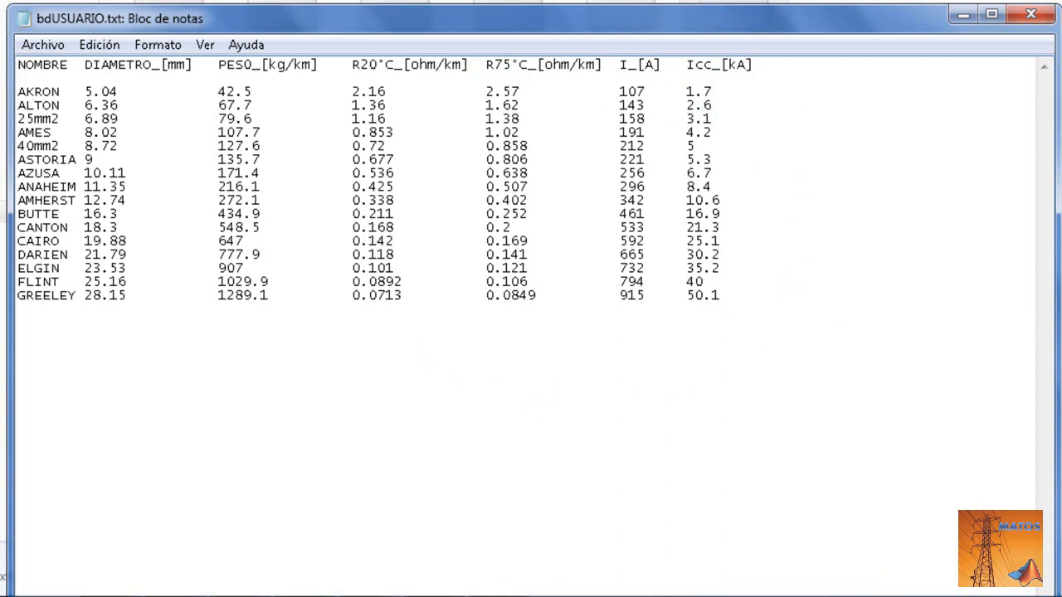
{"action": "type", "text": "JOSE"}
{"action": "key", "text": "Tab"}
{"action": "type", "text": "12.01"}
{"action": "key", "text": "Tab"}
{"action": "type", "text": "200"}
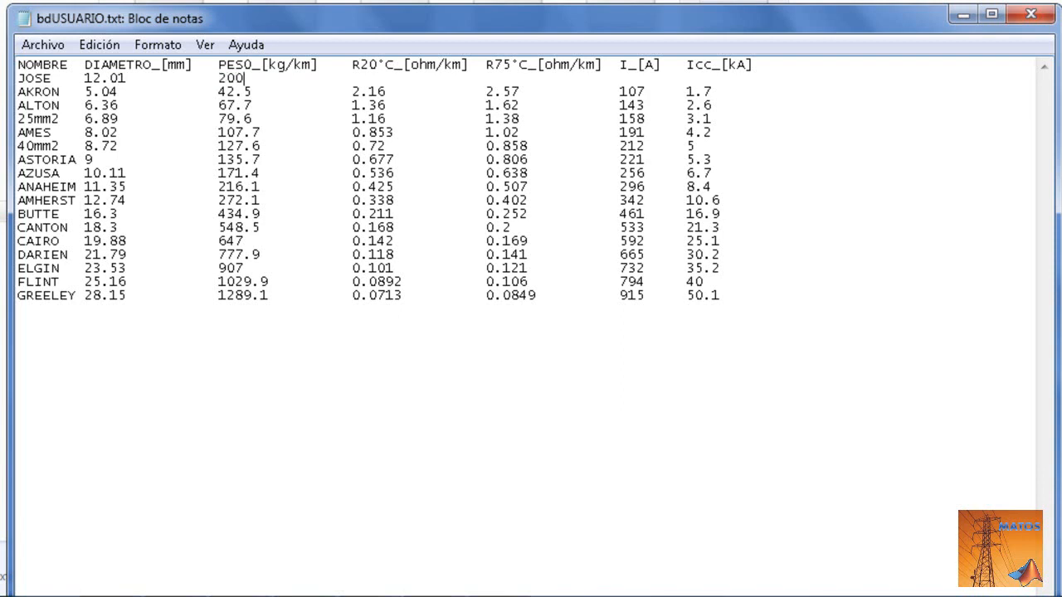
- Complete the new conductor row with R20°C 0.305 ohm/km, R75°C 0.402 ohm/km, current 320 A and Icc 10 kA, aligned under their headers
{"action": "key", "text": "Tab"}
{"action": "key", "text": "Tab"}
{"action": "type", "text": "0.305"}
{"action": "key", "text": "Tab"}
{"action": "key", "text": "Tab"}
{"action": "type", "text": "0.402"}
{"action": "type", "text": "320"}
{"action": "key", "text": "Tab"}
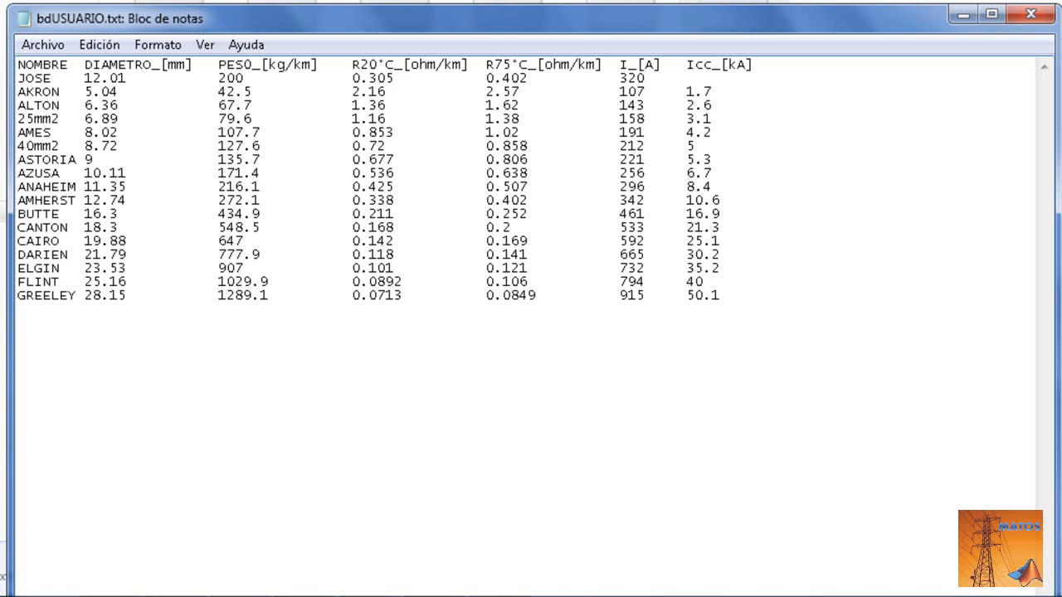
{"action": "type", "text": "10"}
- Insert several blank lines between the new conductor row and the AKRON row
{"action": "key", "text": "Return"}
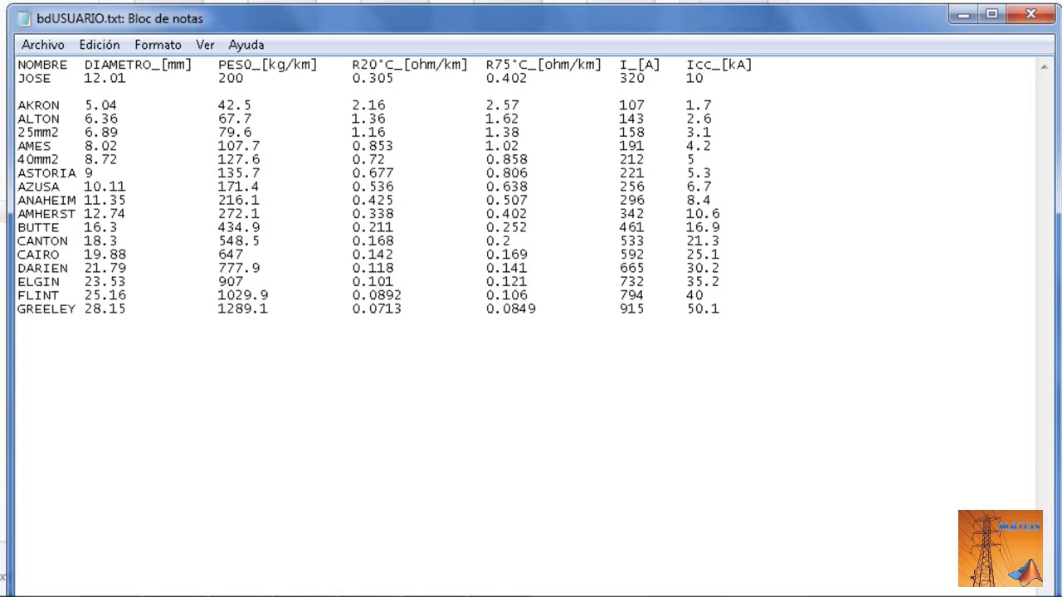
{"action": "key", "text": "Return"}
{"action": "key", "text": "Return"}
{"action": "key", "text": "Return"}
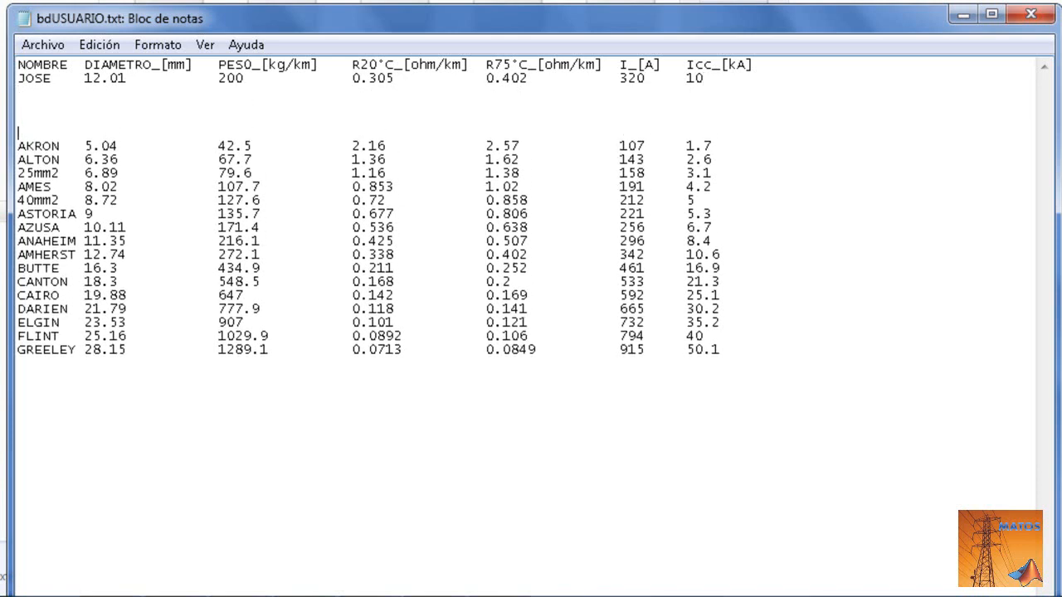
{"action": "key", "text": "Return"}
{"action": "key", "text": "Return"}
{"action": "key", "text": "Return"}
{"action": "key", "text": "Return"}
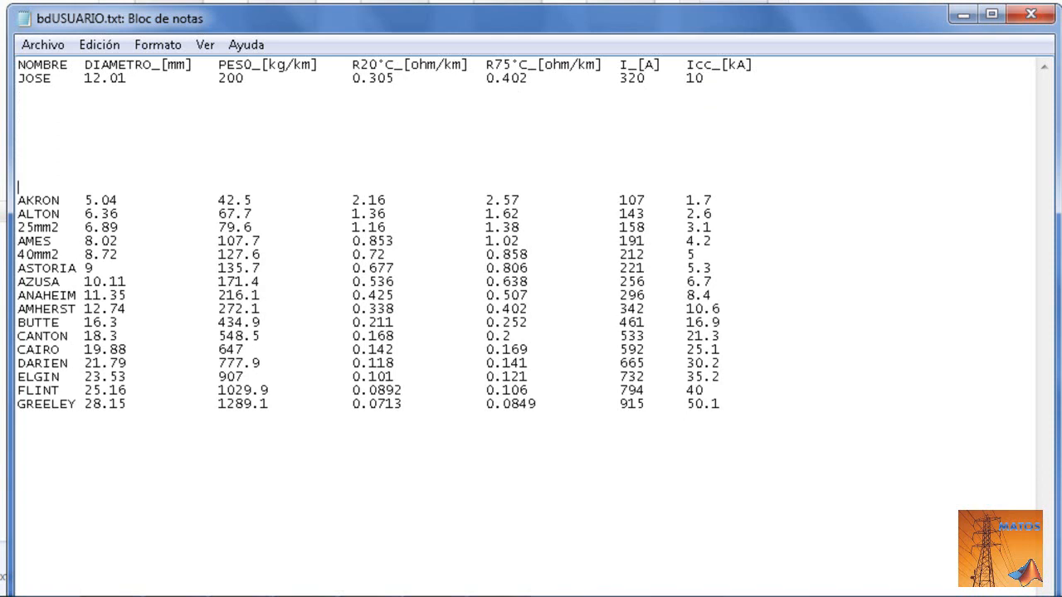
- Delete the surplus blank lines above the AKRON row and return to the new conductor row
{"action": "key", "text": "Up"}
{"action": "key", "text": "Up"}
{"action": "key", "text": "Up"}
{"action": "key", "text": "Up"}
{"action": "key", "text": "Up"}
{"action": "key", "text": "Up"}
{"action": "key", "text": "Up"}
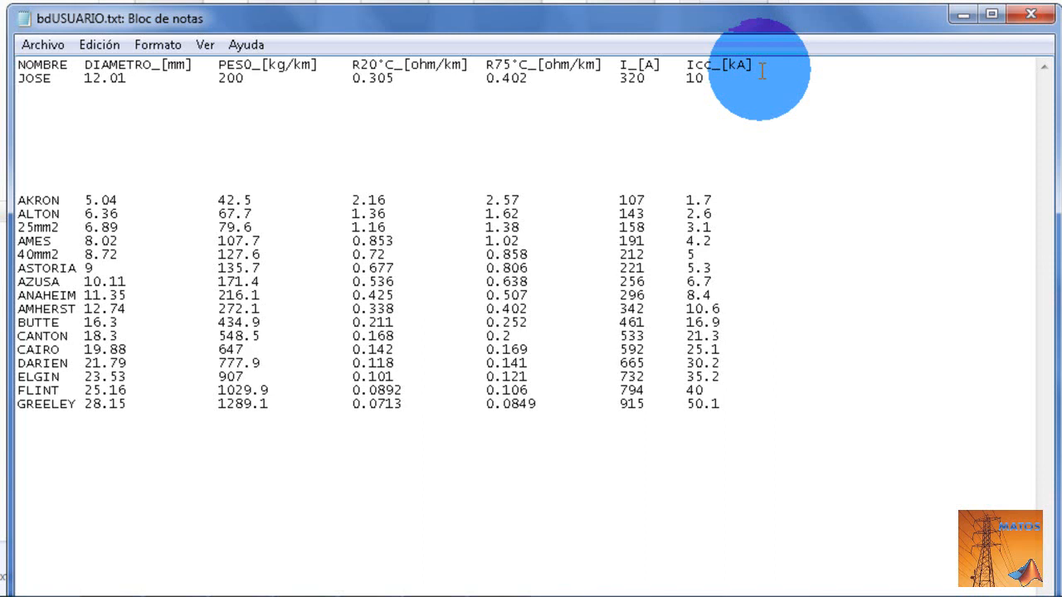
{"action": "key", "text": "Delete"}
{"action": "key", "text": "Delete"}
{"action": "key", "text": "Delete"}
{"action": "key", "text": "Delete"}
{"action": "key", "text": "Delete"}
{"action": "key", "text": "Delete"}
{"action": "key", "text": "Delete"}
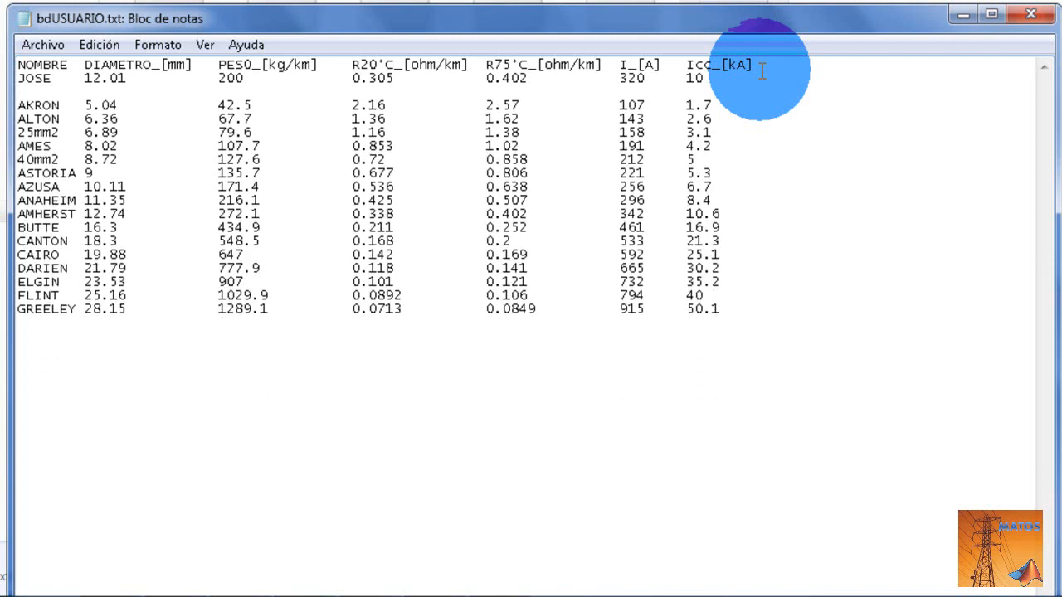
{"action": "key", "text": "Up"}
{"action": "key", "text": "Right"}
{"action": "key", "text": "Right"}
{"action": "key", "text": "Right"}
{"action": "key", "text": "Right"}
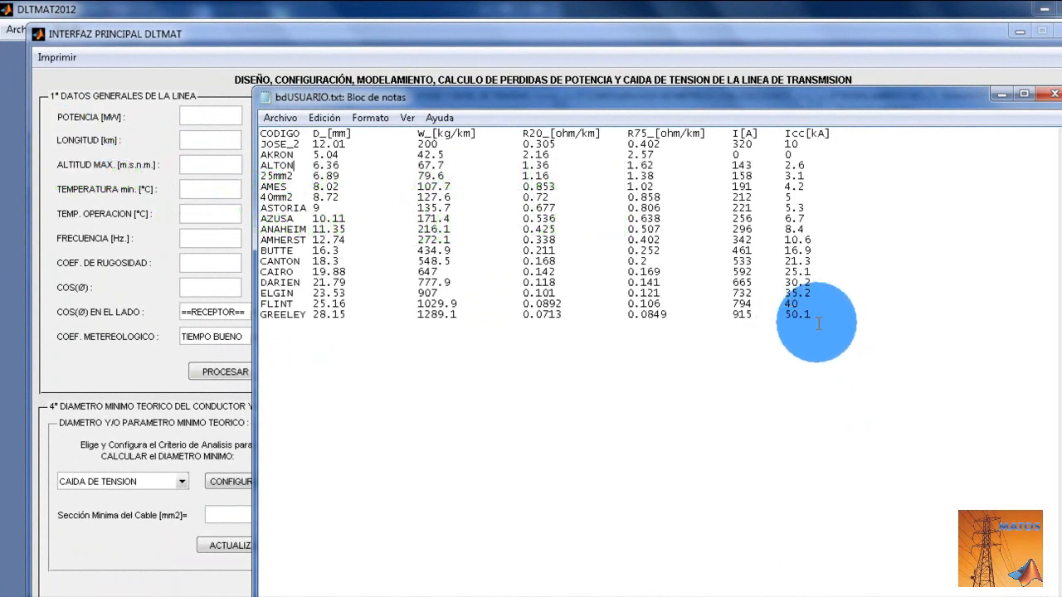
- Add blank lines below the GREELEY row at the end of the bdUSUARIO.txt table
{"action": "left_click", "coordinate": [818, 323]}
{"action": "key", "text": "Return"}
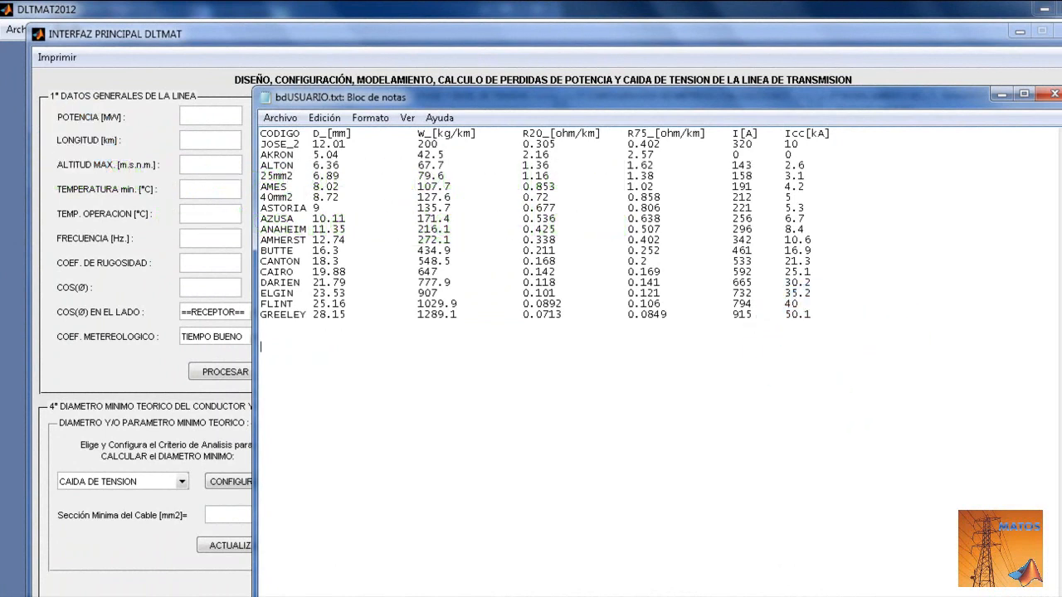
{"action": "left_click_drag", "start_coordinate": [819, 317], "coordinate": [253, 167]}
{"action": "key", "text": "ctrl+c"}
{"action": "left_click", "coordinate": [253, 167]}
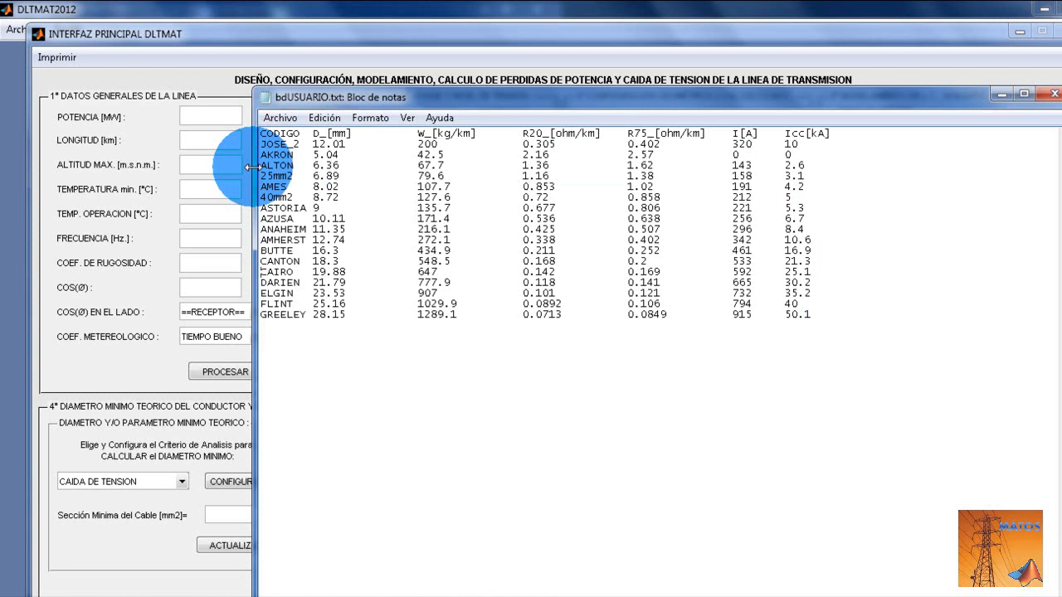
- Paste the copied ALTON-to-GREELEY block of rows repeatedly at the end of the bdUSUARIO.txt table, with the window maximised
{"action": "key", "text": "ctrl+End"}
{"action": "key", "text": "ctrl+v"}
{"action": "key", "text": "Return"}
{"action": "key", "text": "ctrl+v"}
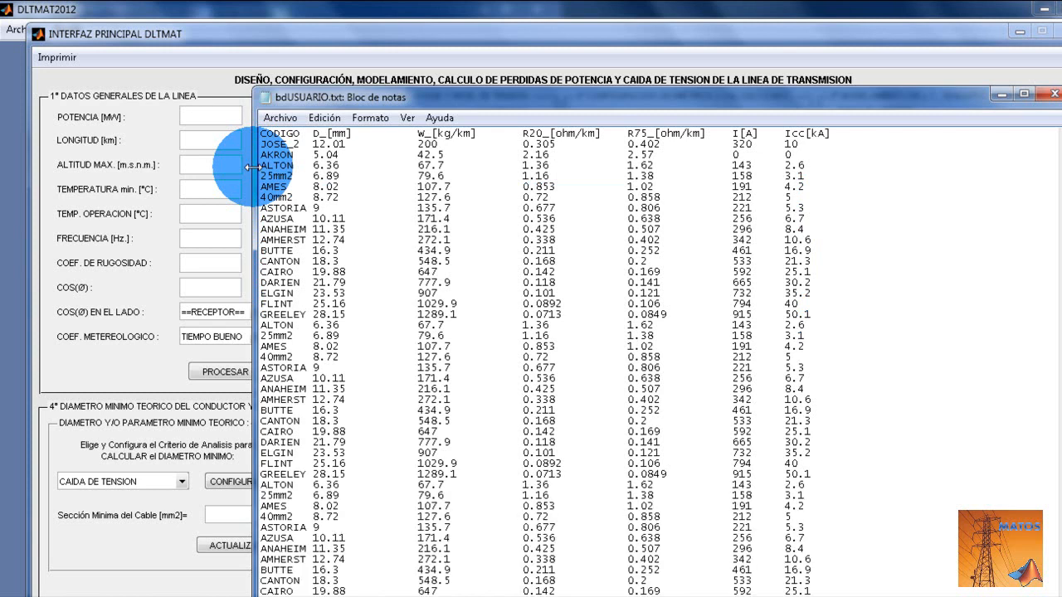
{"action": "double_click", "coordinate": [477, 94]}
{"action": "left_click", "coordinate": [581, 538]}
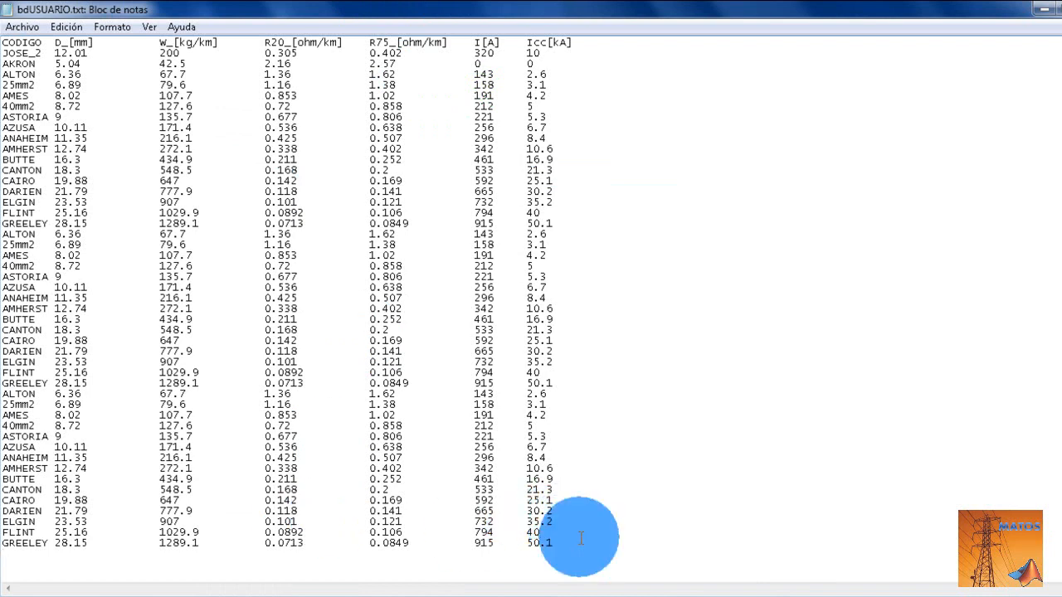
{"action": "key", "text": "Return"}
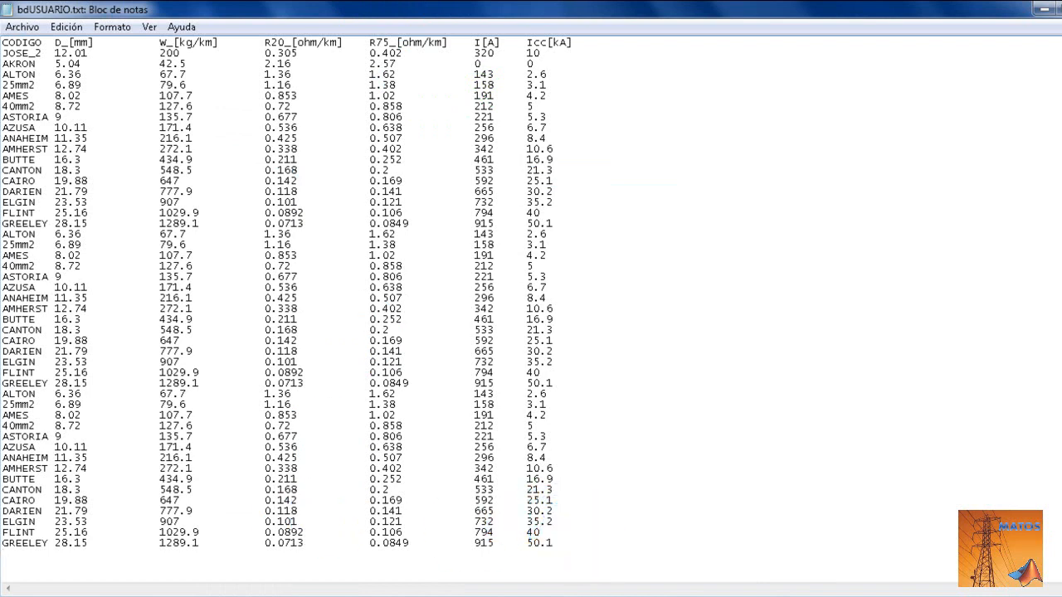
{"action": "key", "text": "ctrl+v"}
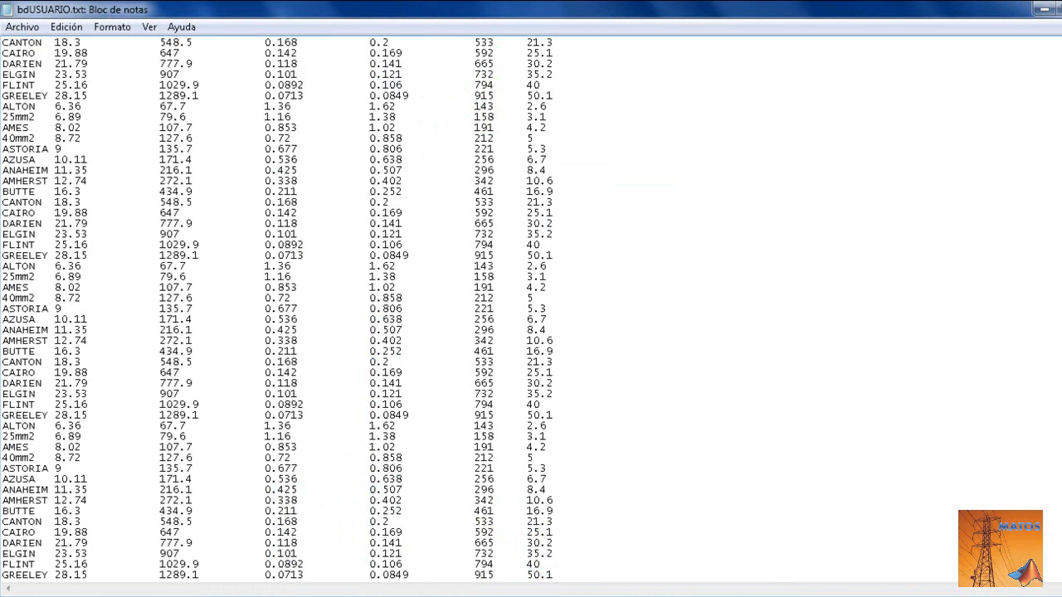
- Review the extended conductor table from its header to the last GREELEY row, checking the row and column alignment
{"action": "key", "text": "ctrl+Home"}
{"action": "key", "text": "ctrl+End"}
{"action": "key", "text": "ctrl+Home"}
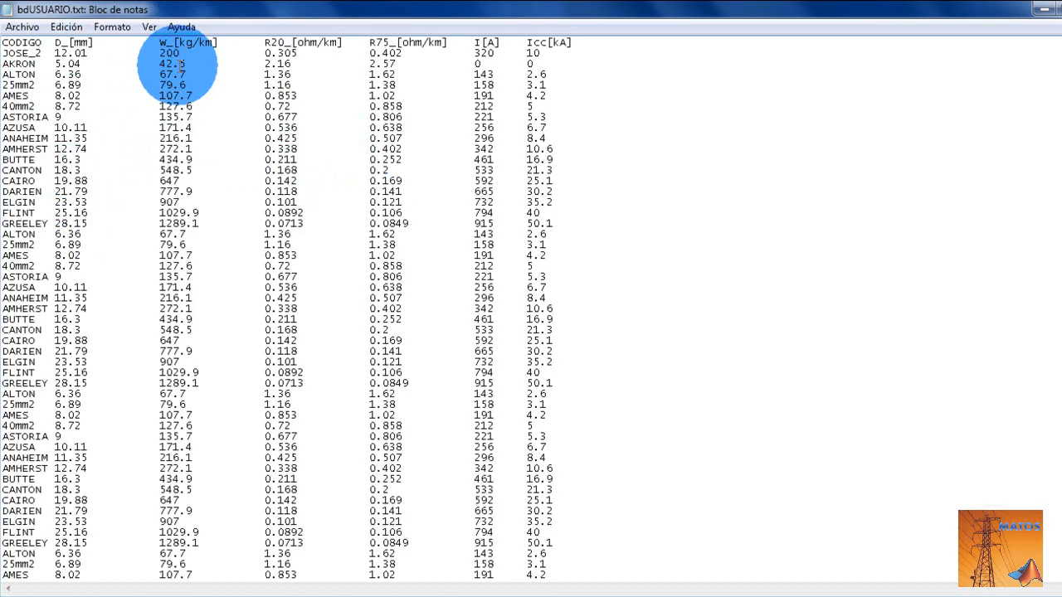
{"action": "left_click", "coordinate": [557, 414]}
{"action": "key", "text": "Down"}
{"action": "key", "text": "Down"}
{"action": "key", "text": "Down"}
{"action": "key", "text": "Down"}
{"action": "key", "text": "Down"}
{"action": "key", "text": "Down"}
{"action": "key", "text": "Down"}
{"action": "key", "text": "Down"}
{"action": "key", "text": "Down"}
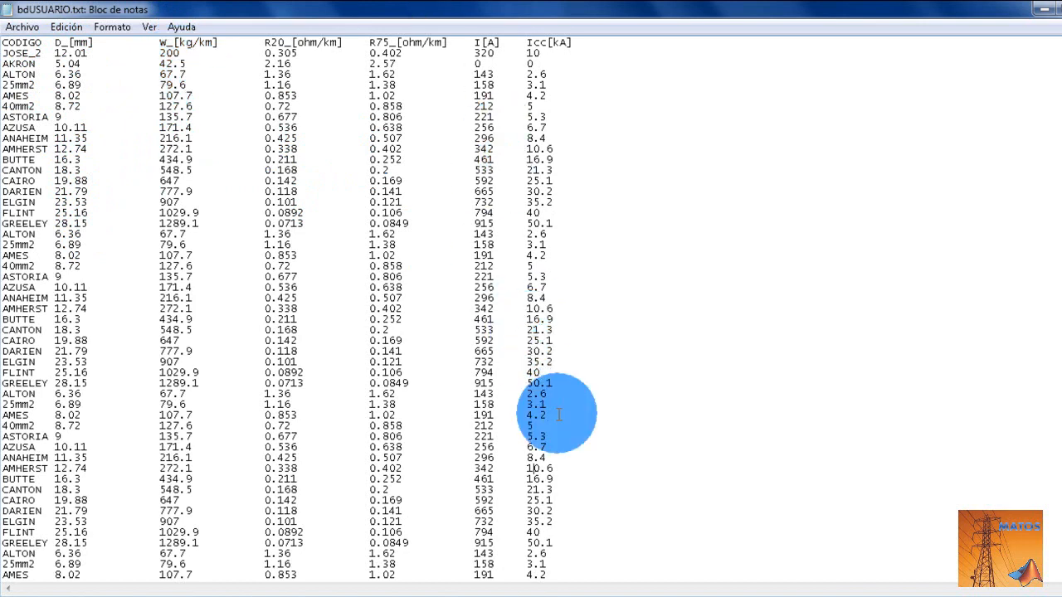
{"action": "key", "text": "Down"}
{"action": "key", "text": "Down"}
{"action": "key", "text": "Down"}
{"action": "key", "text": "Down"}
{"action": "key", "text": "Down"}
{"action": "key", "text": "Down"}
{"action": "key", "text": "Down"}
{"action": "key", "text": "Down"}
{"action": "key", "text": "Down"}
{"action": "key", "text": "Down"}
{"action": "key", "text": "Down"}
{"action": "key", "text": "Down"}
{"action": "key", "text": "Down"}
{"action": "key", "text": "Down"}
{"action": "key", "text": "Down"}
{"action": "key", "text": "Down"}
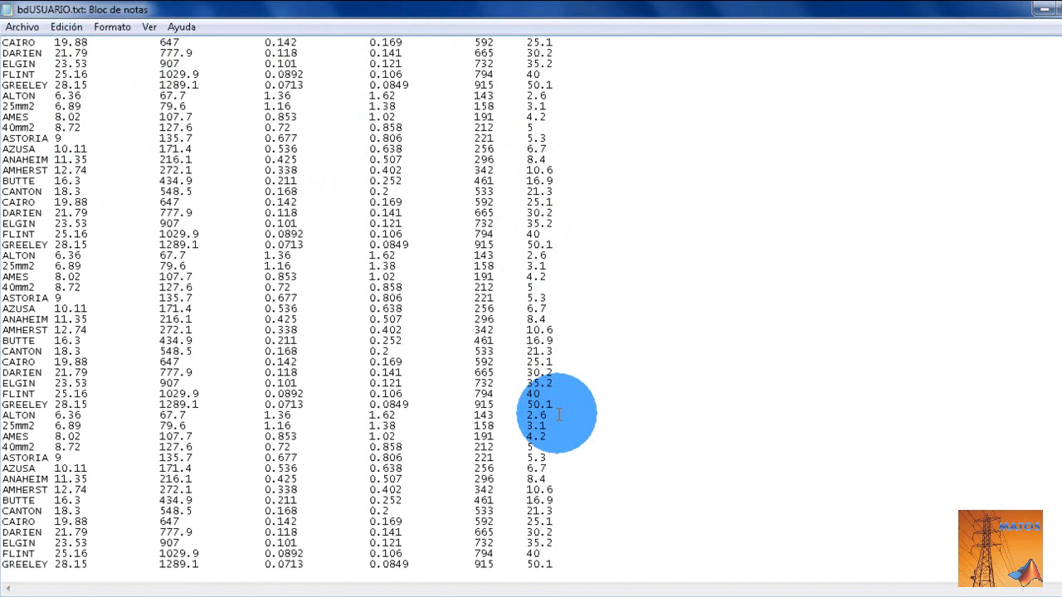
{"action": "key", "text": "Up"}
{"action": "key", "text": "Up"}
{"action": "key", "text": "Up"}
{"action": "key", "text": "Up"}
{"action": "key", "text": "Up"}
{"action": "key", "text": "Up"}
{"action": "key", "text": "Up"}
{"action": "key", "text": "Up"}
{"action": "key", "text": "Up"}
{"action": "key", "text": "Up"}
{"action": "key", "text": "Up"}
{"action": "key", "text": "Up"}
{"action": "key", "text": "Up"}
{"action": "key", "text": "Up"}
{"action": "key", "text": "Up"}
{"action": "key", "text": "Up"}
{"action": "key", "text": "Up"}
{"action": "key", "text": "Up"}
{"action": "key", "text": "Up"}
{"action": "key", "text": "Up"}
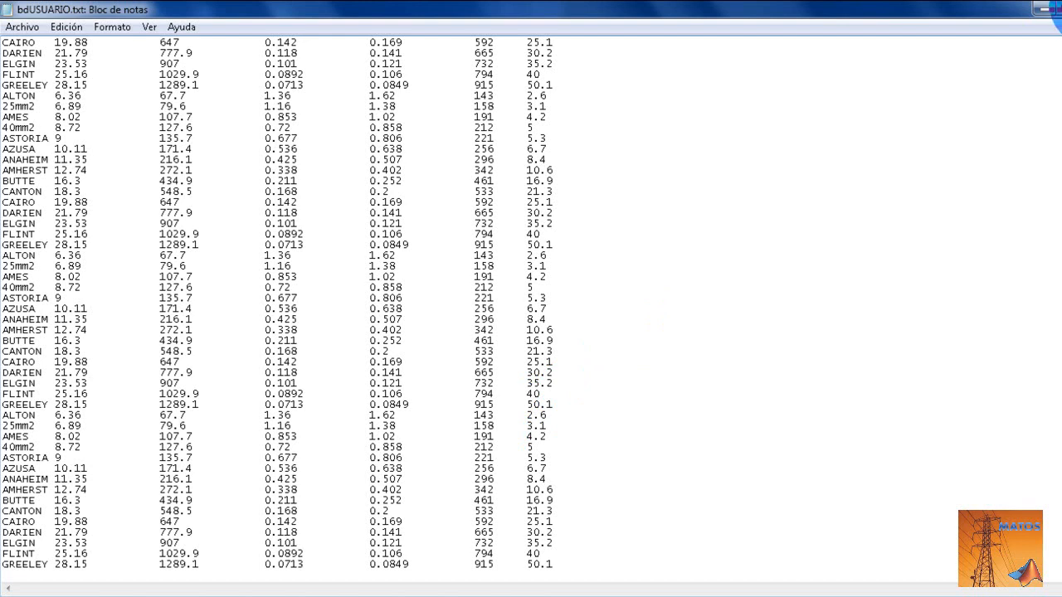
- Close the conductor table, choose to save its changes and pick bdUSUARIO.txt in the BDcables folder as the target file
{"action": "left_click", "coordinate": [1044, 9]}
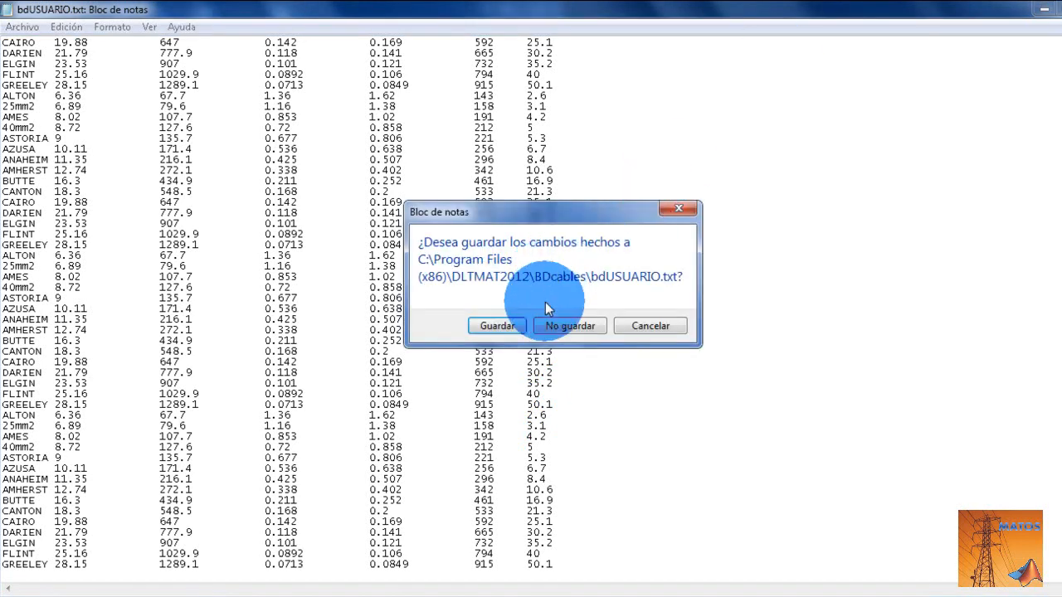
{"action": "left_click", "coordinate": [497, 326]}
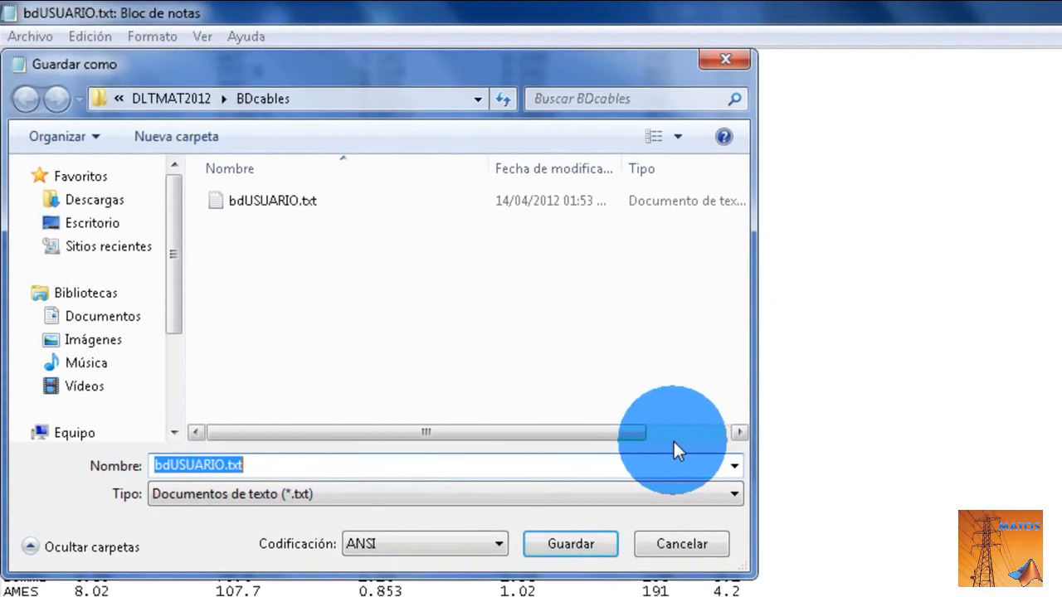
{"action": "left_click", "coordinate": [257, 201]}
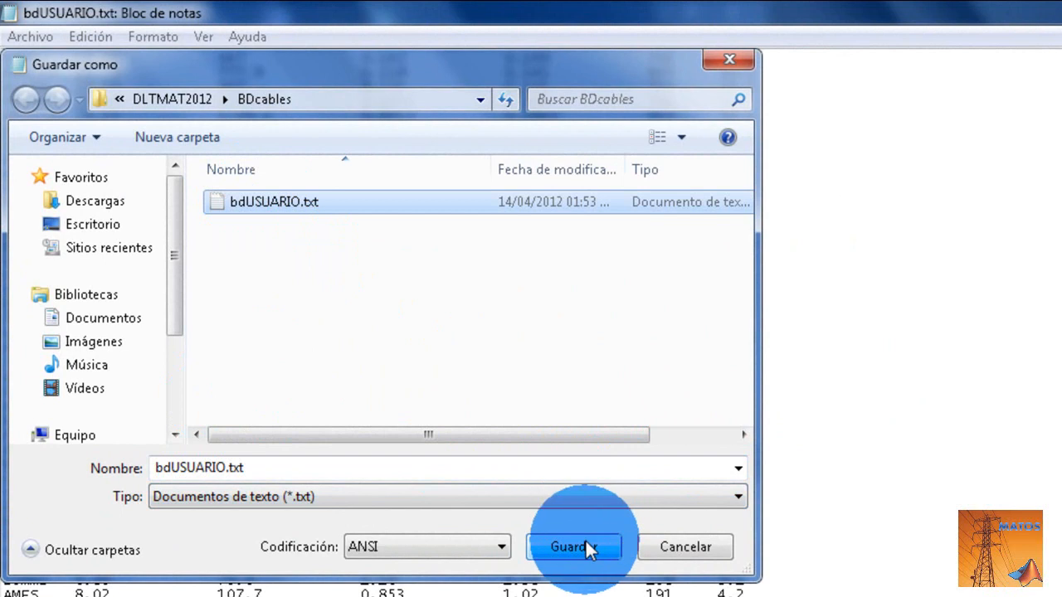
- Try the alternative file name bdUSUARIO1.txt for the save, and restore the name bdUSUARIO.txt
{"action": "left_click", "coordinate": [324, 469]}
{"action": "left_click", "coordinate": [323, 475]}
{"action": "key", "text": "Left"}
{"action": "key", "text": "Left"}
{"action": "key", "text": "Left"}
{"action": "key", "text": "Left"}
{"action": "key", "text": "Left"}
{"action": "key", "text": "Left"}
{"action": "key", "text": "Left"}
{"action": "key", "text": "Right"}
{"action": "key", "text": "Right"}
{"action": "key", "text": "Right"}
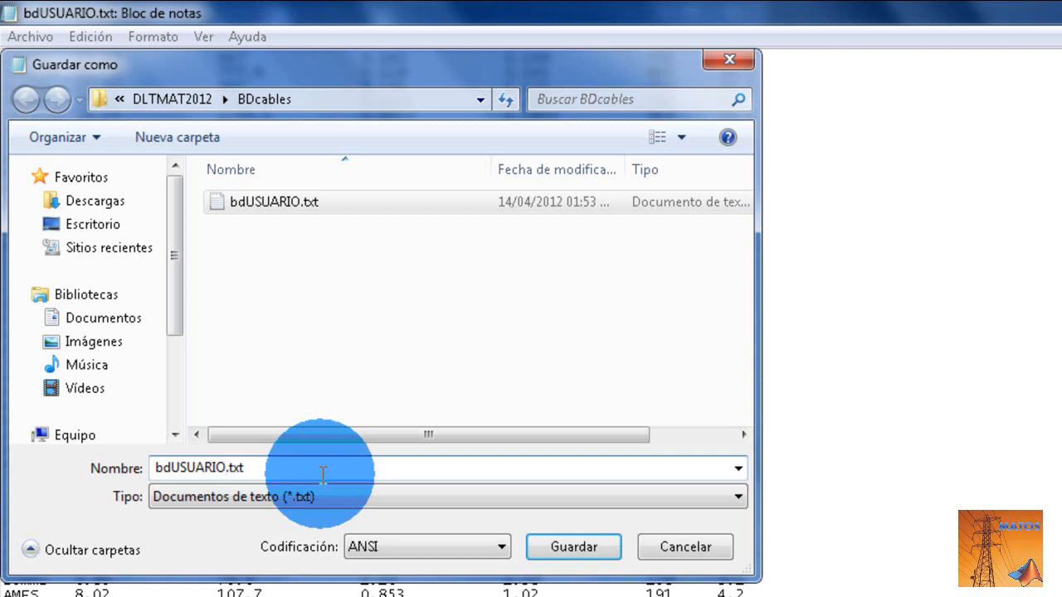
{"action": "key", "text": "Left"}
{"action": "key", "text": "Left"}
{"action": "key", "text": "Left"}
{"action": "key", "text": "Left"}
{"action": "type", "text": "1"}
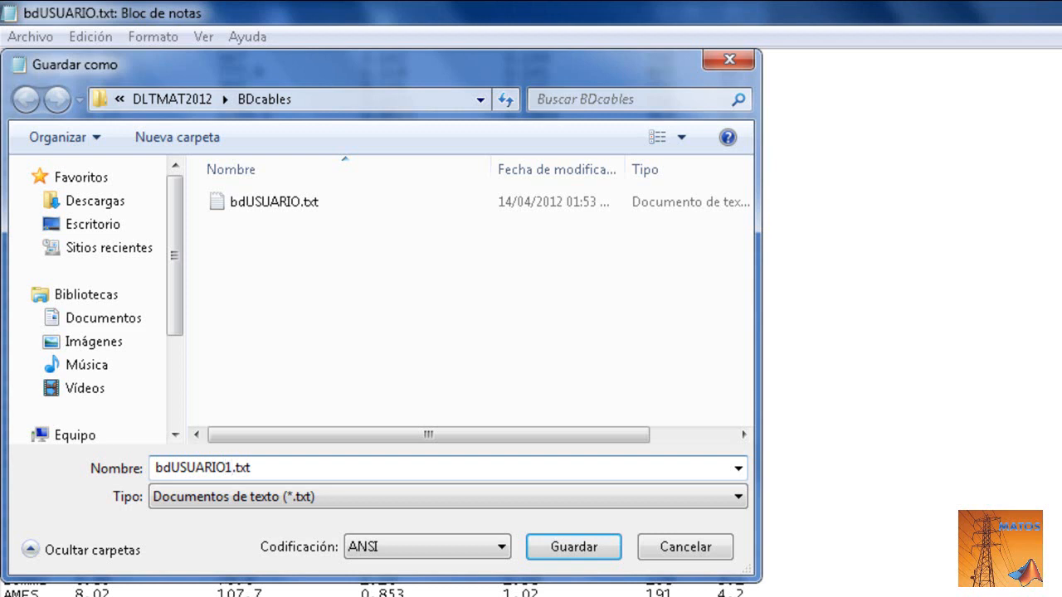
{"action": "key", "text": "BackSpace"}
- Save the table over the existing bdUSUARIO.txt in BDcables, accepting the replacement
{"action": "left_click", "coordinate": [285, 203]}
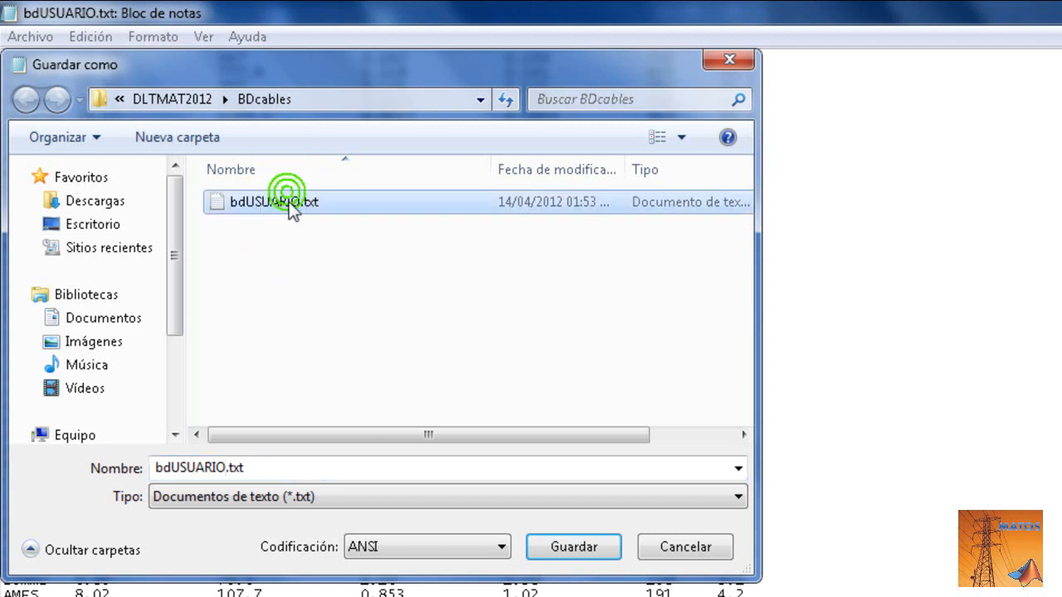
{"action": "left_click", "coordinate": [566, 549]}
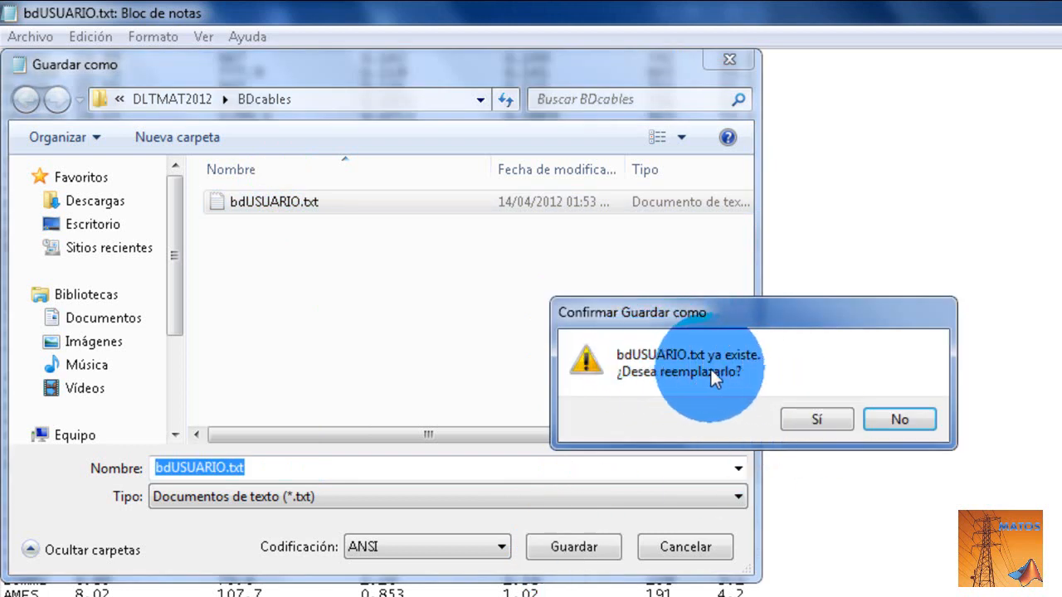
{"action": "left_click", "coordinate": [812, 418]}
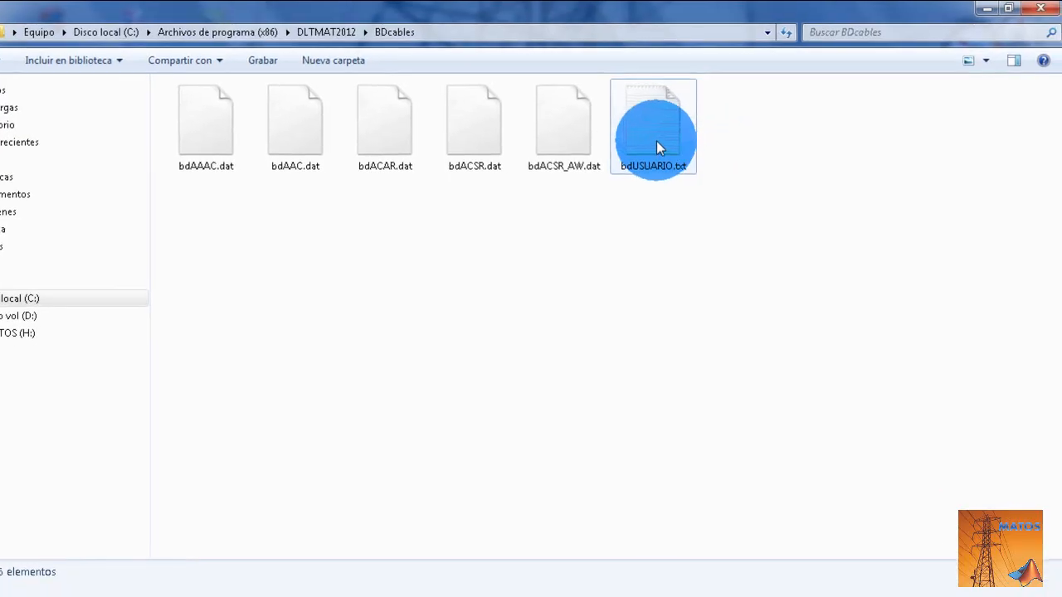
- Reopen the saved bdUSUARIO.txt to check its conductor rows, and close it again
{"action": "double_click", "coordinate": [652, 133]}
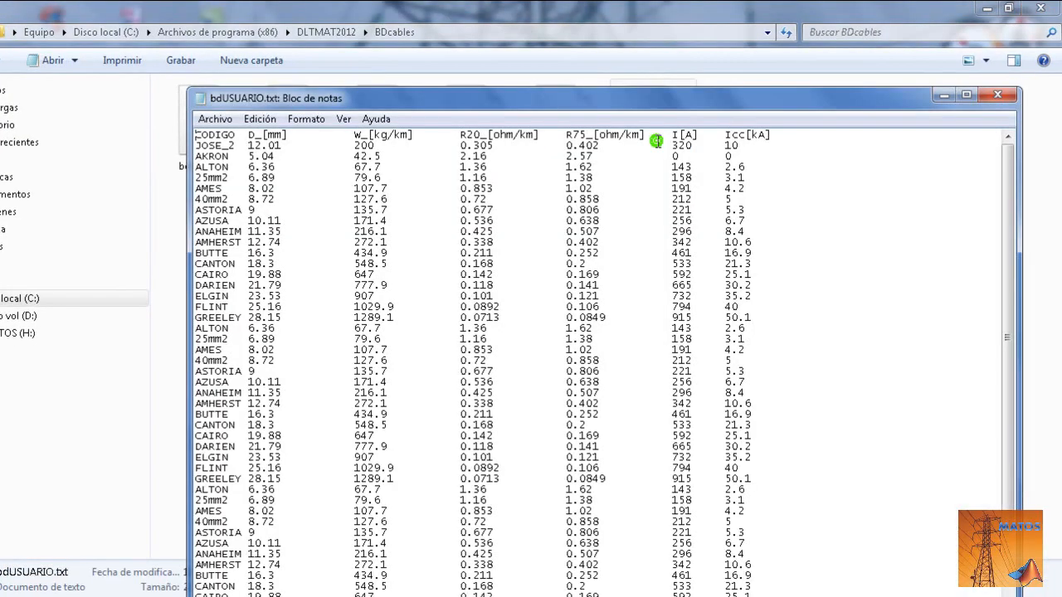
{"action": "mouse_move", "coordinate": [1004, 278]}
{"action": "left_mouse_down"}
{"action": "mouse_move", "coordinate": [1007, 429]}
{"action": "mouse_move", "coordinate": [1000, 202]}
{"action": "mouse_move", "coordinate": [1027, 504]}
{"action": "mouse_move", "coordinate": [1010, 290]}
{"action": "mouse_move", "coordinate": [1008, 456]}
{"action": "mouse_move", "coordinate": [1011, 262]}
{"action": "mouse_move", "coordinate": [1020, 261]}
{"action": "left_mouse_up"}
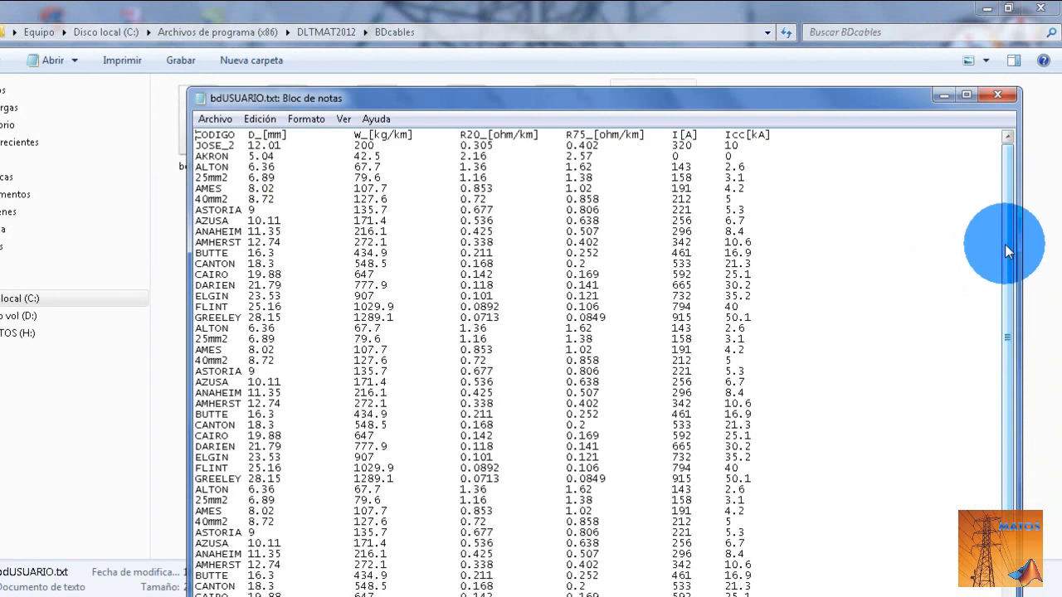
{"action": "left_click", "coordinate": [998, 105]}
{"action": "left_click", "coordinate": [650, 261]}
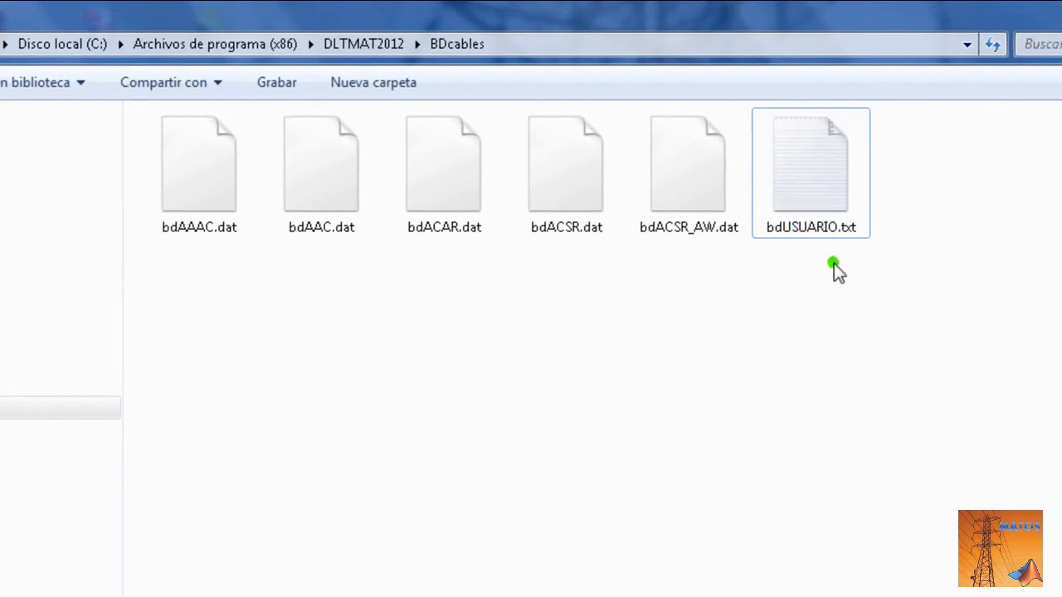
{"action": "left_click", "coordinate": [834, 265]}
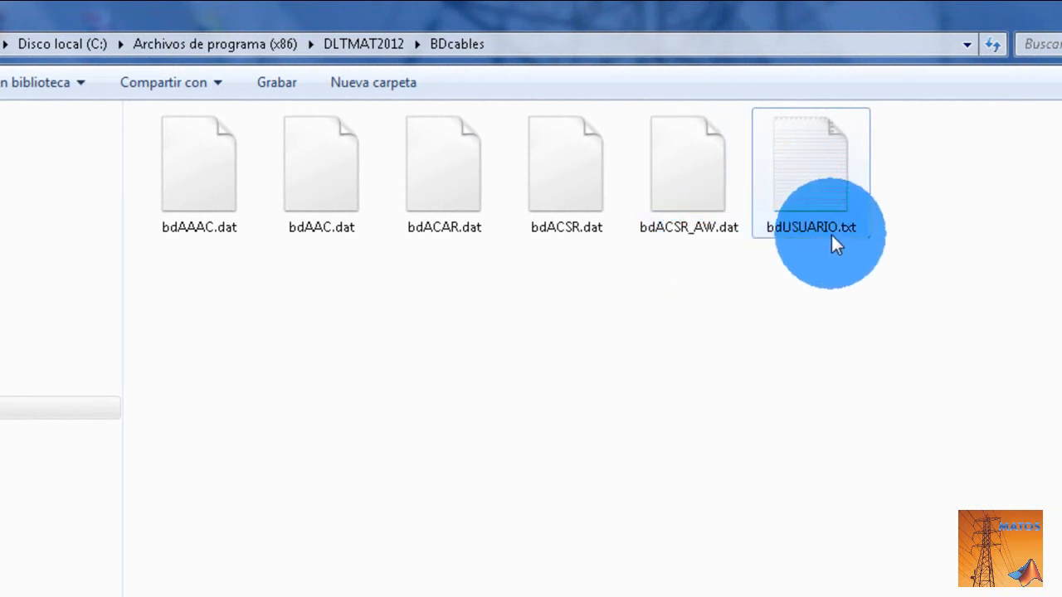
- Rename bdUSUARIO.txt to bdUSUARIO.dat, accepting the extension change and granting administrator permission
{"action": "mouse_move", "coordinate": [832, 235]}
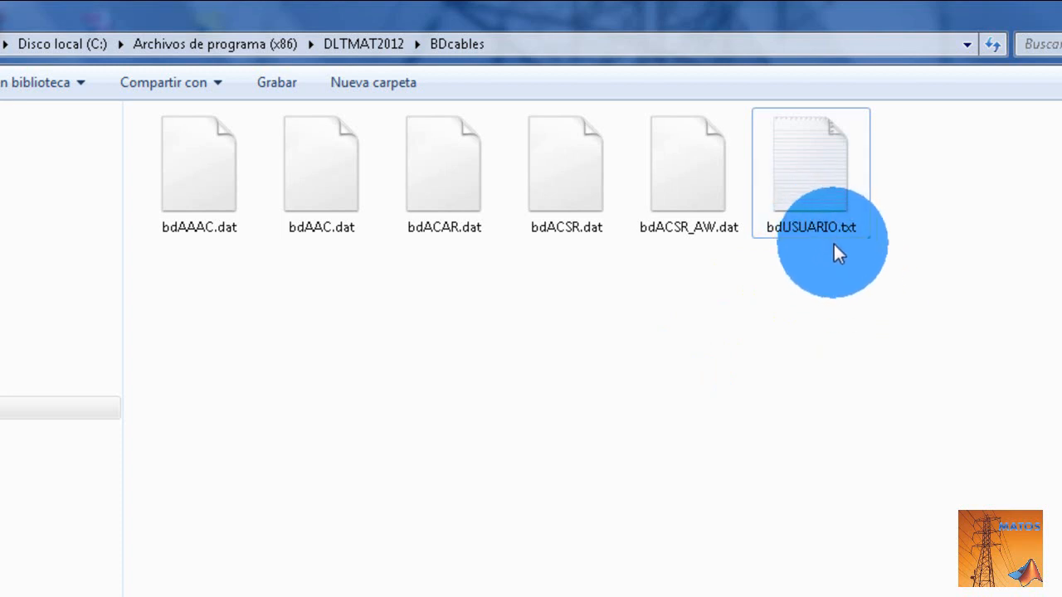
{"action": "left_click", "coordinate": [834, 229]}
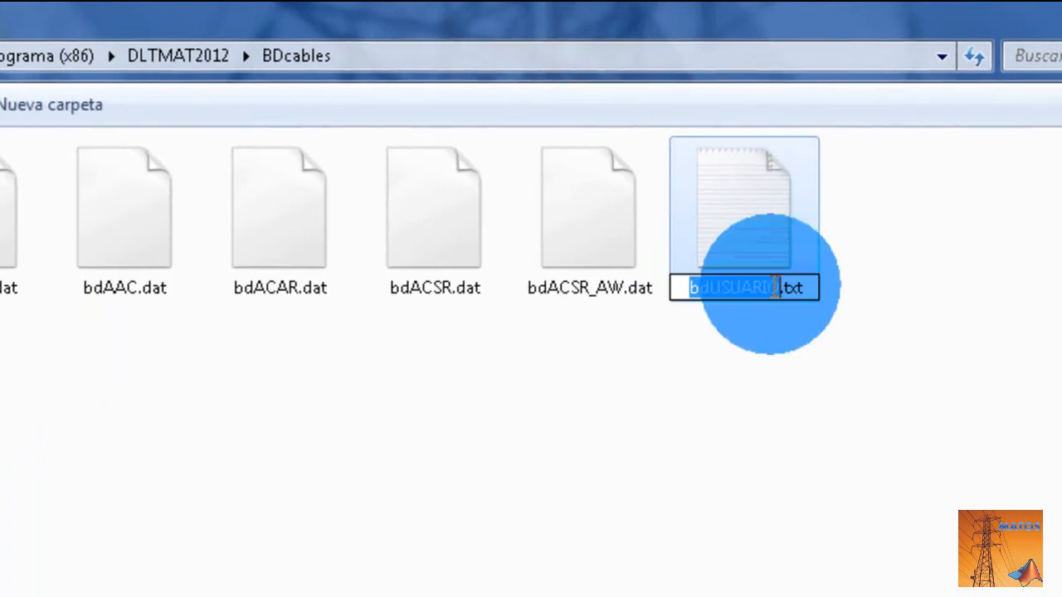
{"action": "key", "text": "End"}
{"action": "key", "text": "BackSpace"}
{"action": "key", "text": "BackSpace"}
{"action": "key", "text": "BackSpace"}
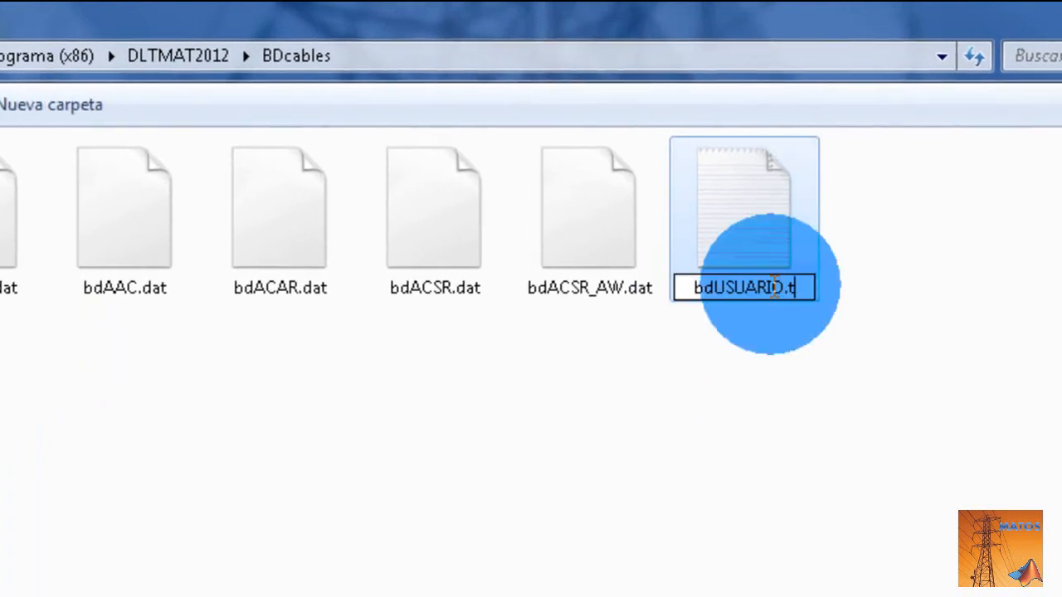
{"action": "type", "text": "dat"}
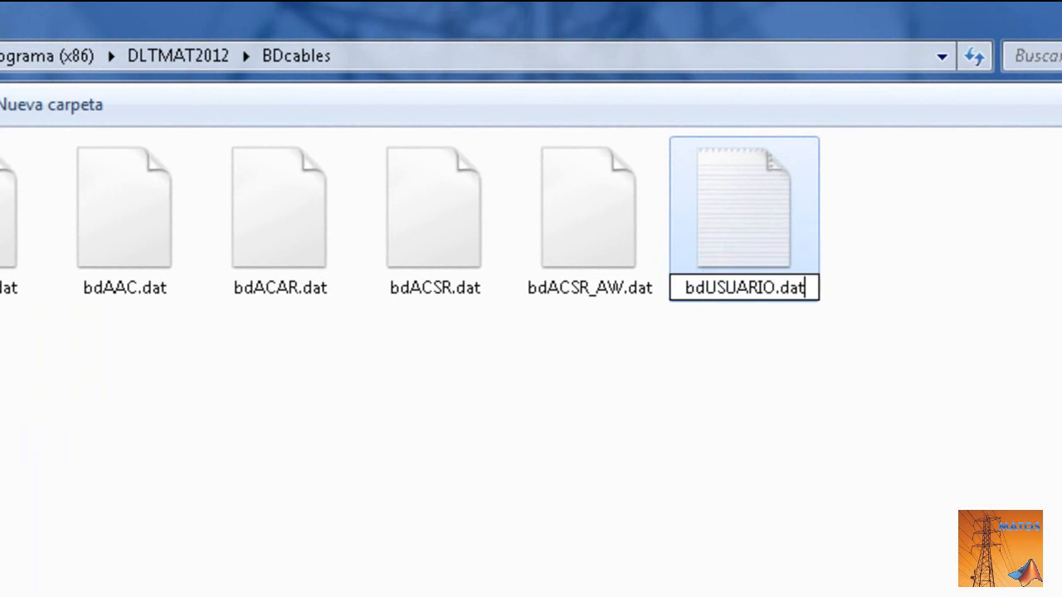
{"action": "key", "text": "Return"}
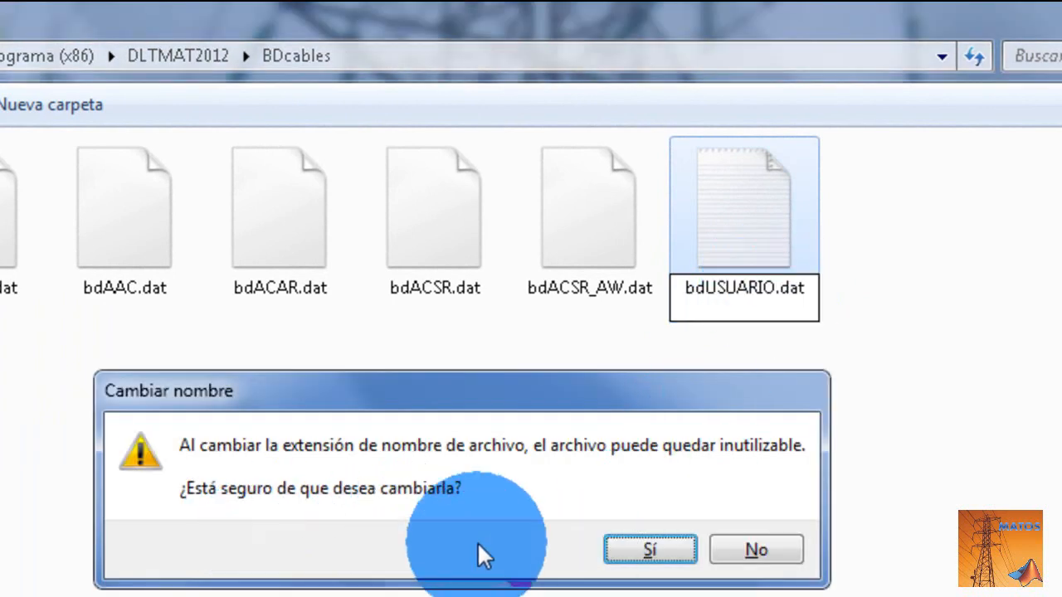
{"action": "left_click", "coordinate": [648, 552]}
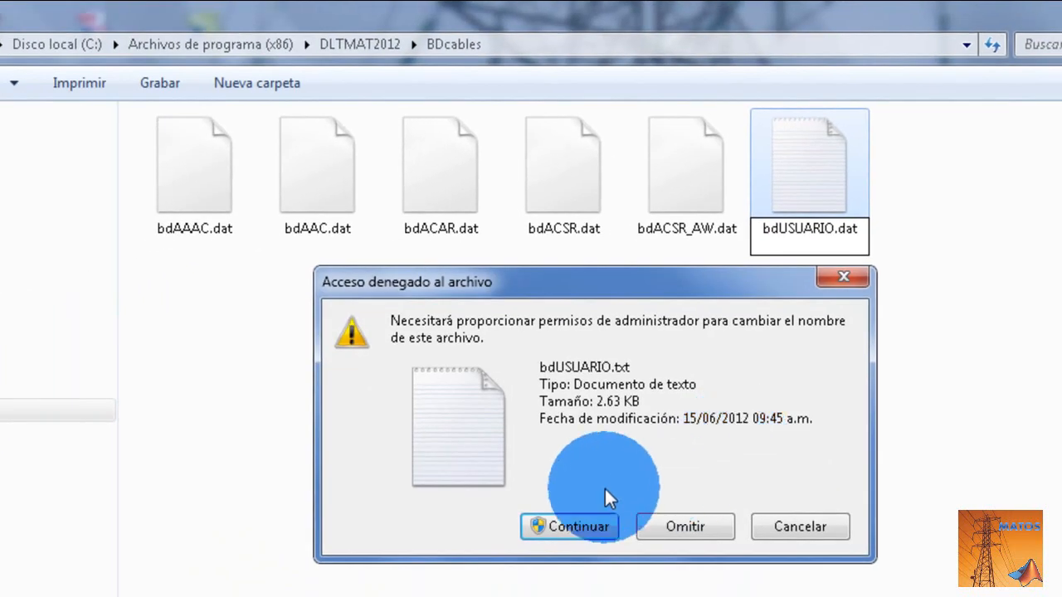
{"action": "left_click", "coordinate": [576, 527]}
{"action": "left_click", "coordinate": [863, 478]}
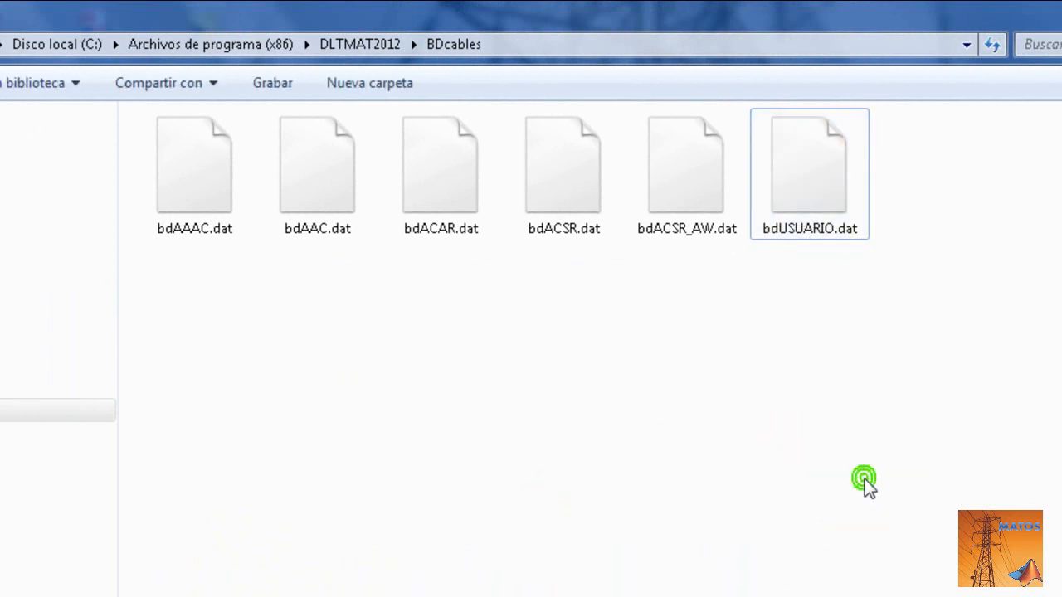
{"action": "left_click", "coordinate": [820, 197]}
{"action": "left_click", "coordinate": [801, 364]}
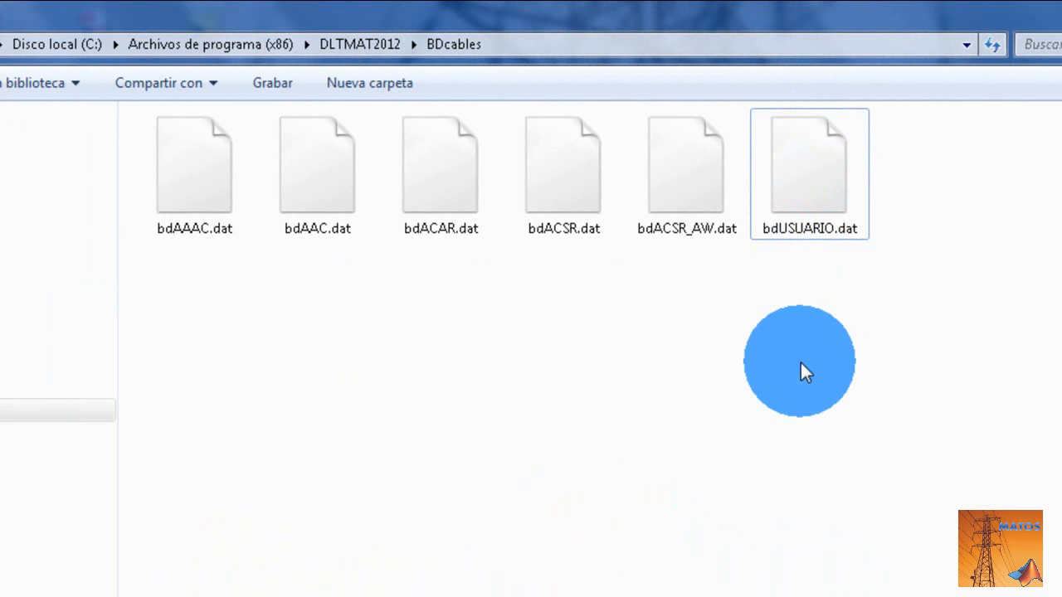
{"action": "left_click", "coordinate": [809, 195]}
{"action": "left_click", "coordinate": [706, 275]}
{"action": "left_click", "coordinate": [704, 279]}
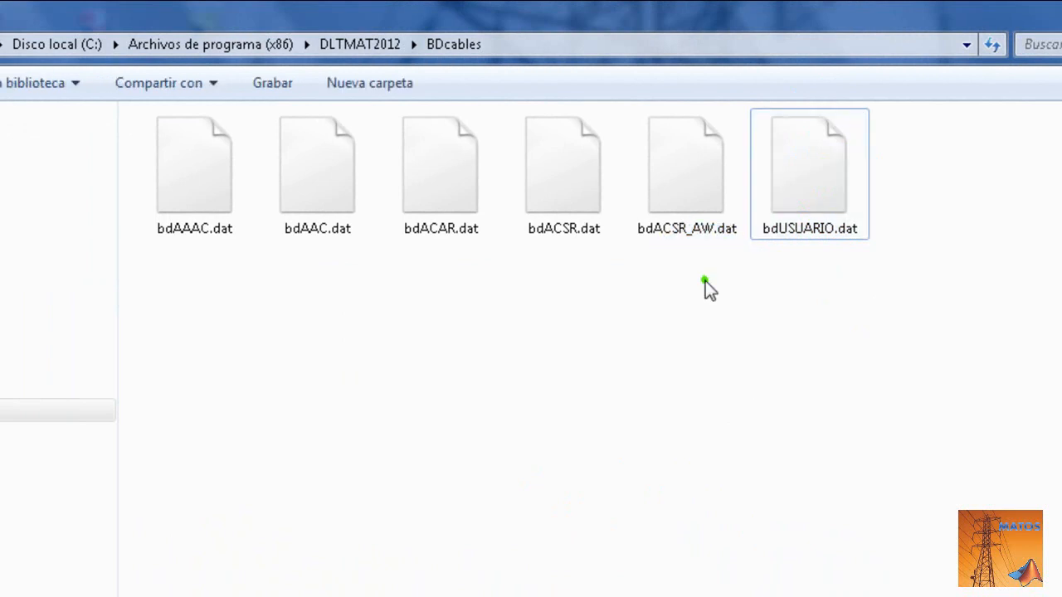
{"action": "mouse_move", "coordinate": [705, 280]}
{"action": "left_mouse_down"}
{"action": "mouse_move", "coordinate": [277, 283]}
{"action": "mouse_move", "coordinate": [158, 233]}
{"action": "mouse_move", "coordinate": [147, 177]}
{"action": "left_mouse_up"}
{"action": "left_click_drag", "start_coordinate": [308, 195], "coordinate": [307, 198]}
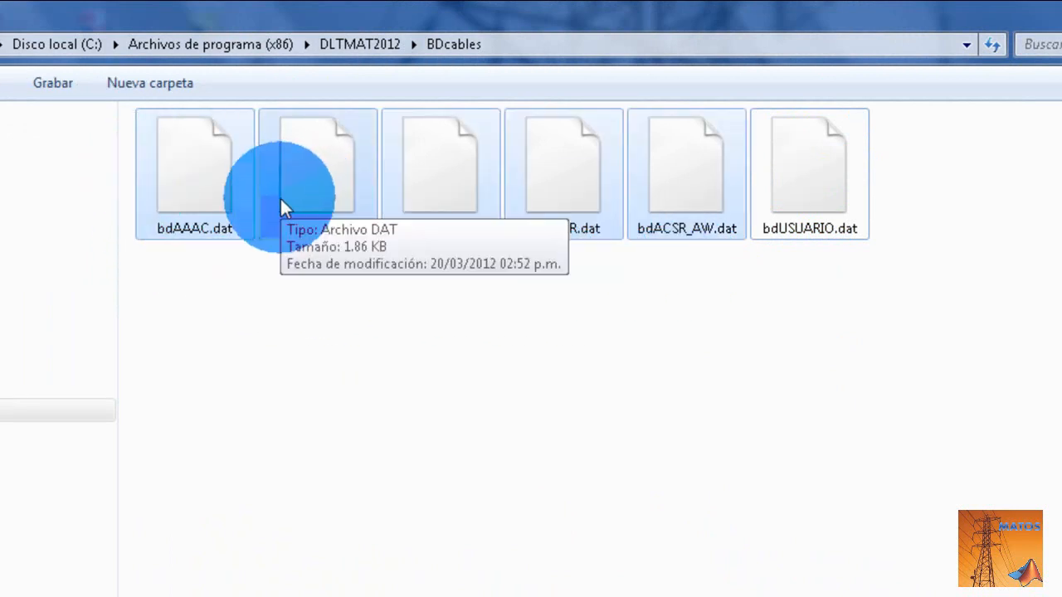
{"action": "left_click", "coordinate": [491, 368]}
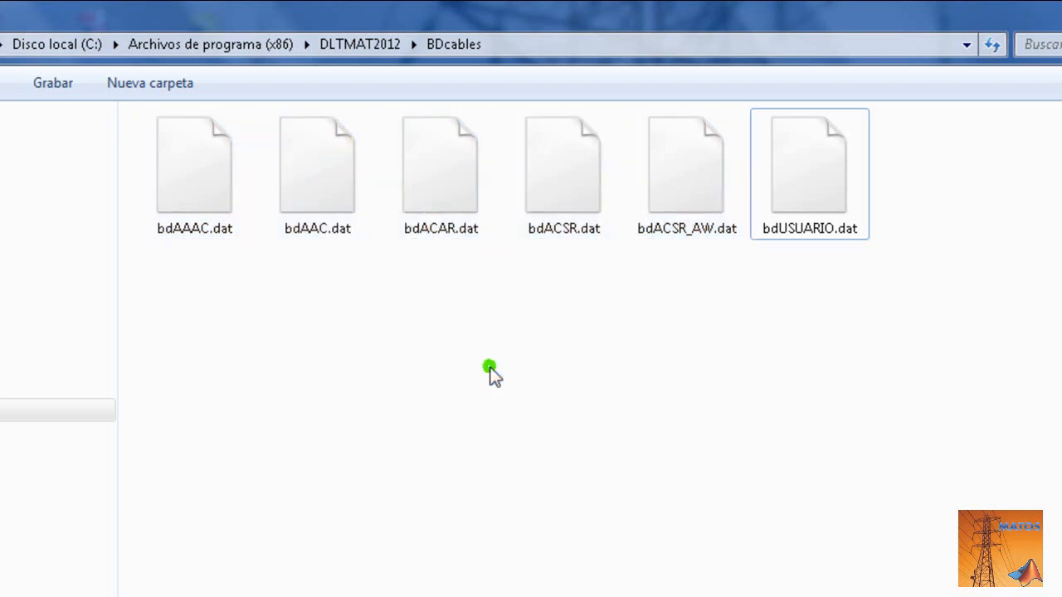
- Compress bdAAAC.dat, bdAAC.dat, bdACAR.dat, bdACSR.dat and bdACSR_AW.dat into a RAR archive in the BDcables folder as a backup
{"action": "left_click", "coordinate": [706, 294]}
{"action": "left_click_drag", "start_coordinate": [707, 293], "coordinate": [181, 191]}
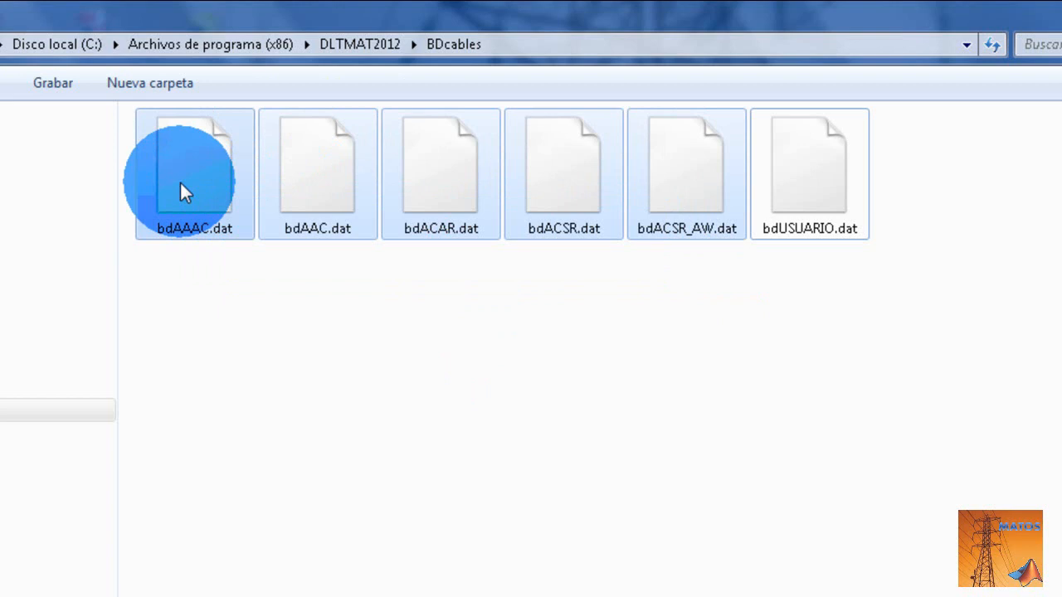
{"action": "right_click", "coordinate": [180, 183]}
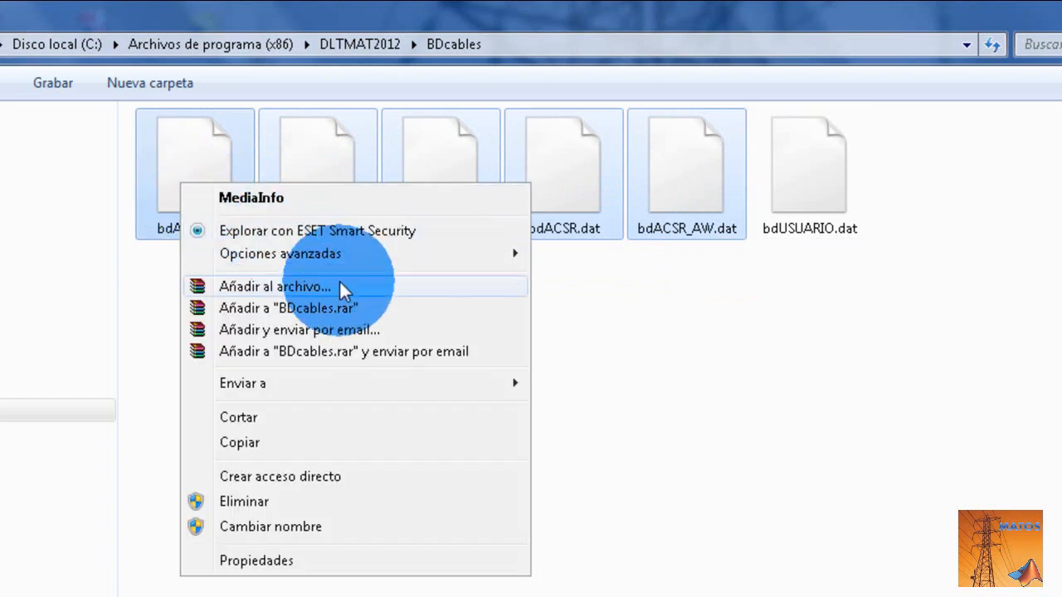
{"action": "left_click", "coordinate": [258, 312]}
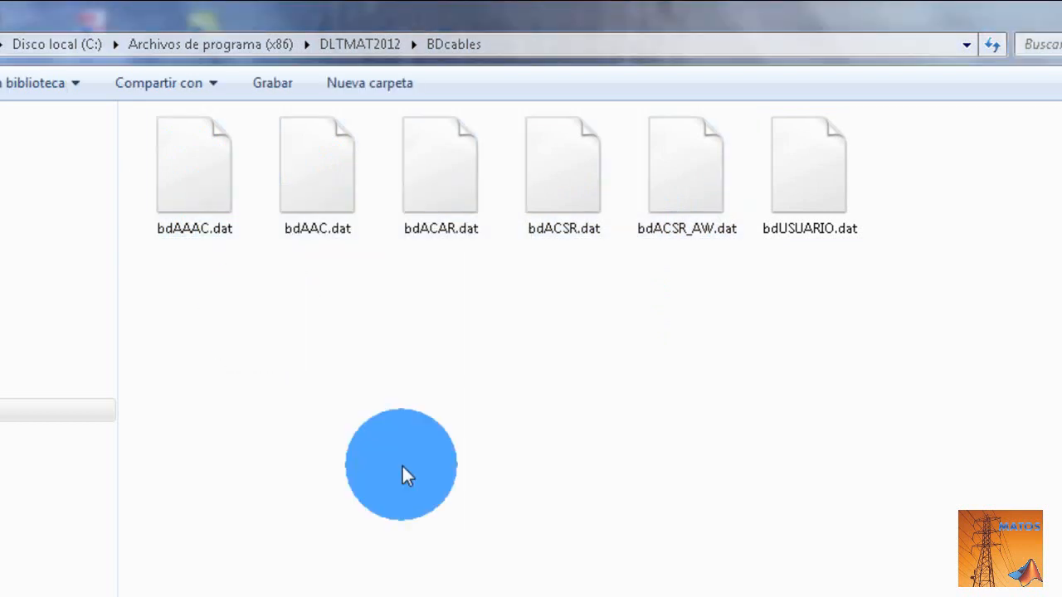
{"action": "left_click", "coordinate": [585, 517]}
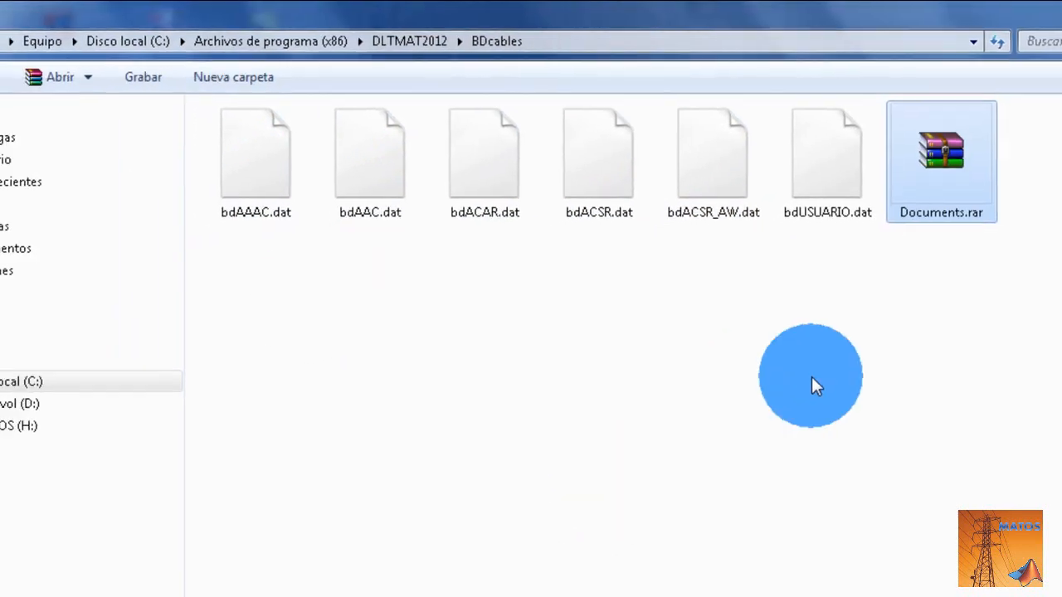
- Open Documents.rar to check which .dat files it contains, close it and select bdAAAC.dat in the folder
{"action": "double_click", "coordinate": [937, 158]}
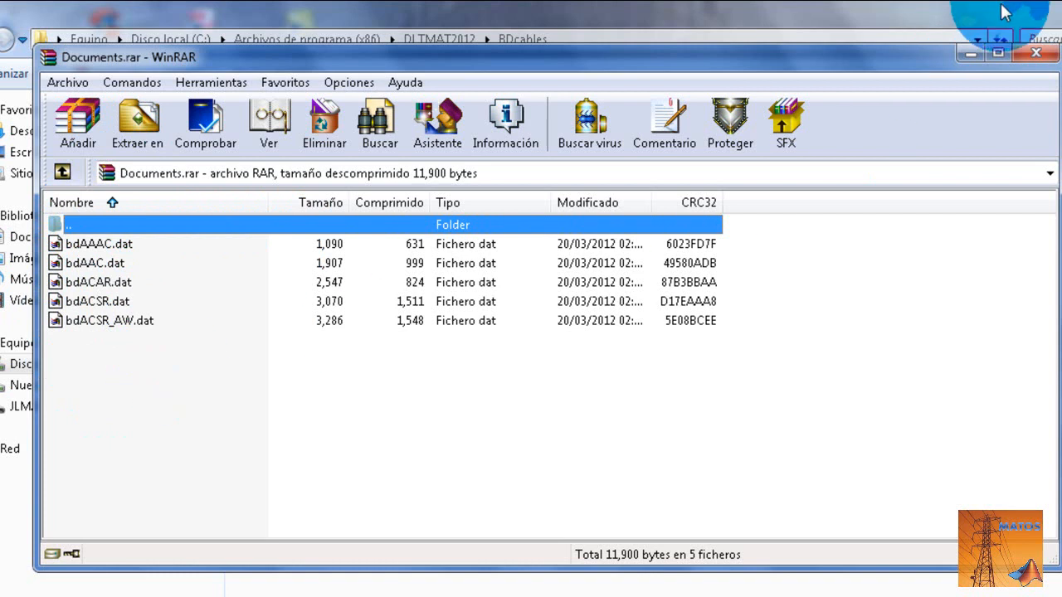
{"action": "left_click", "coordinate": [1035, 53]}
{"action": "left_click", "coordinate": [275, 139]}
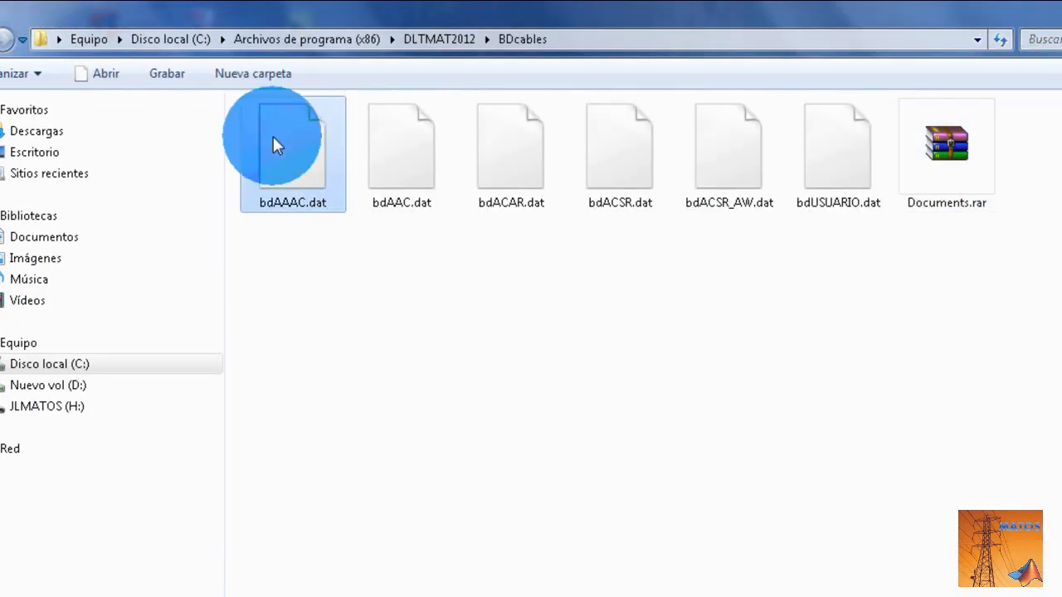
- Rename bdAAAC.dat to bdAAAC.txt in the BDcables folder, accepting the extension change and granting administrator permission
{"action": "left_click", "coordinate": [814, 179]}
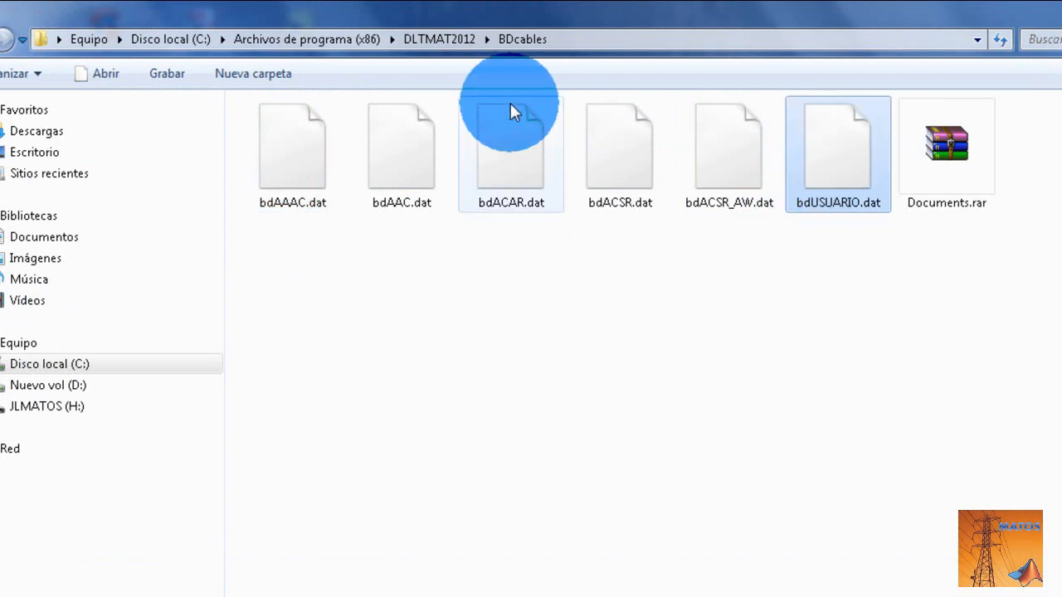
{"action": "left_click", "coordinate": [304, 170]}
{"action": "left_click", "coordinate": [305, 165]}
{"action": "key", "text": "Right"}
{"action": "key", "text": "Right"}
{"action": "key", "text": "Right"}
{"action": "key", "text": "BackSpace"}
{"action": "key", "text": "BackSpace"}
{"action": "type", "text": "tx"}
{"action": "key", "text": "Return"}
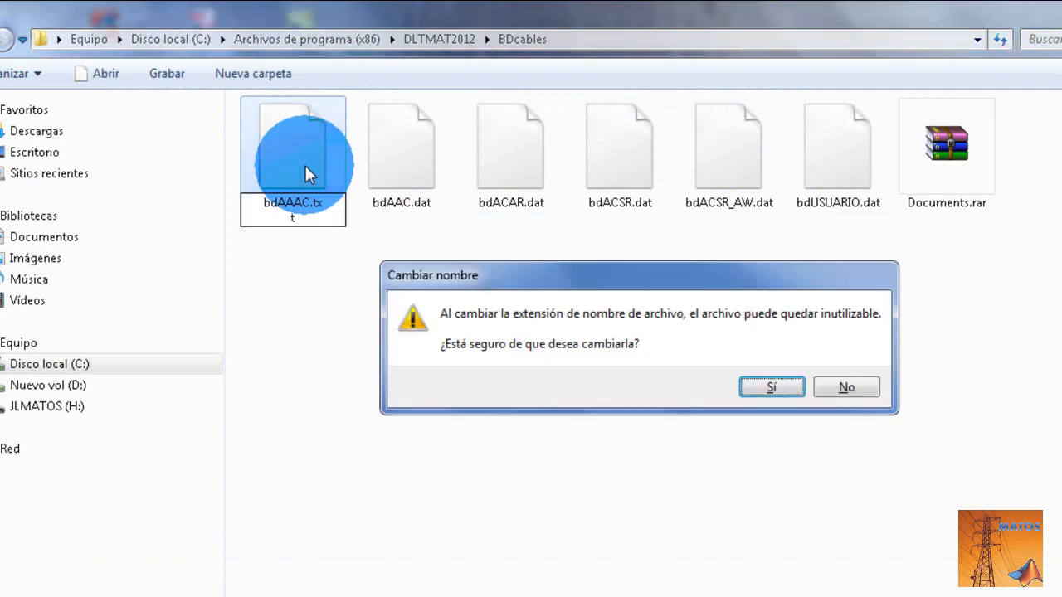
{"action": "key", "text": "Return"}
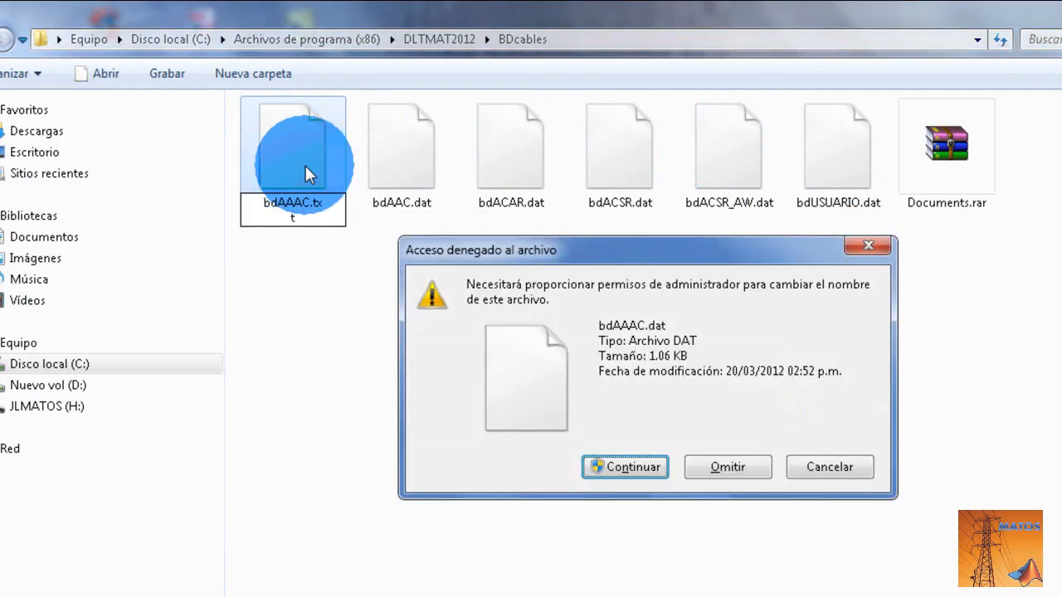
{"action": "key", "text": "Return"}
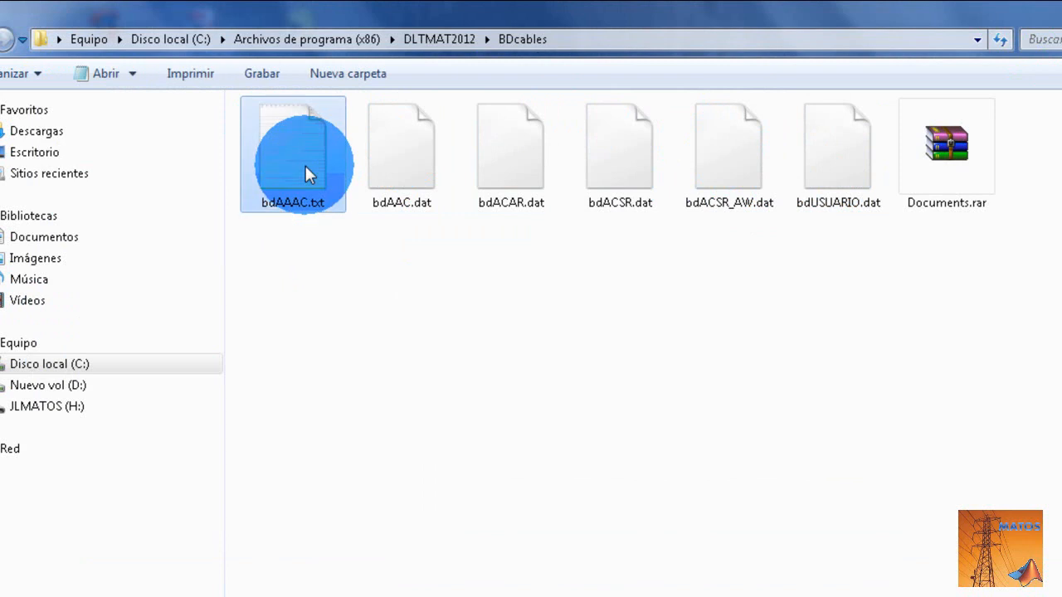
- Open bdAAAC.txt to examine its conductor table of diameters, weights, resistances and currents, and close it again
{"action": "double_click", "coordinate": [305, 169]}
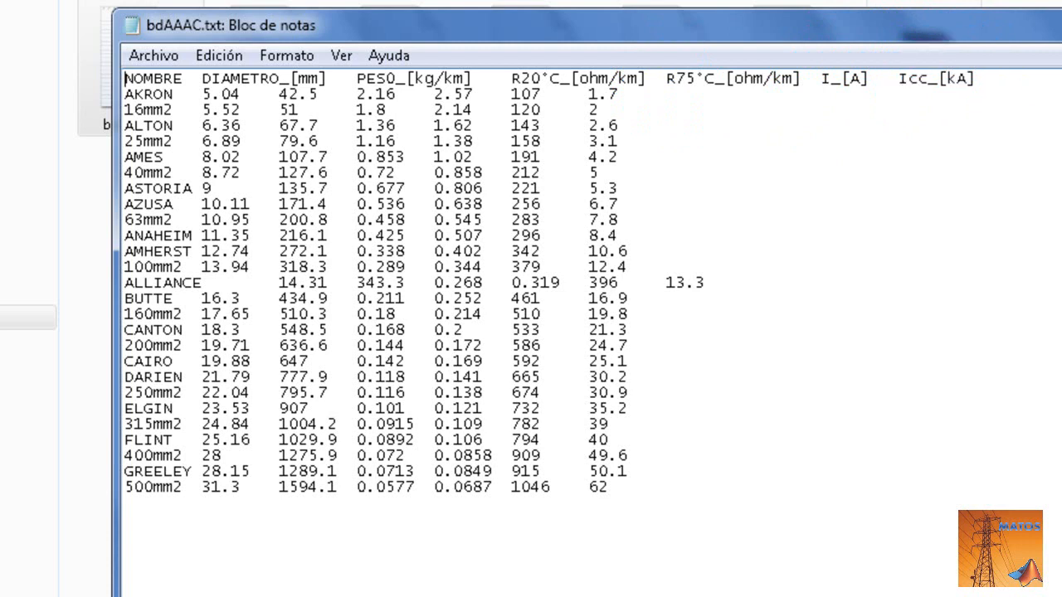
{"action": "key", "text": "alt+F4"}
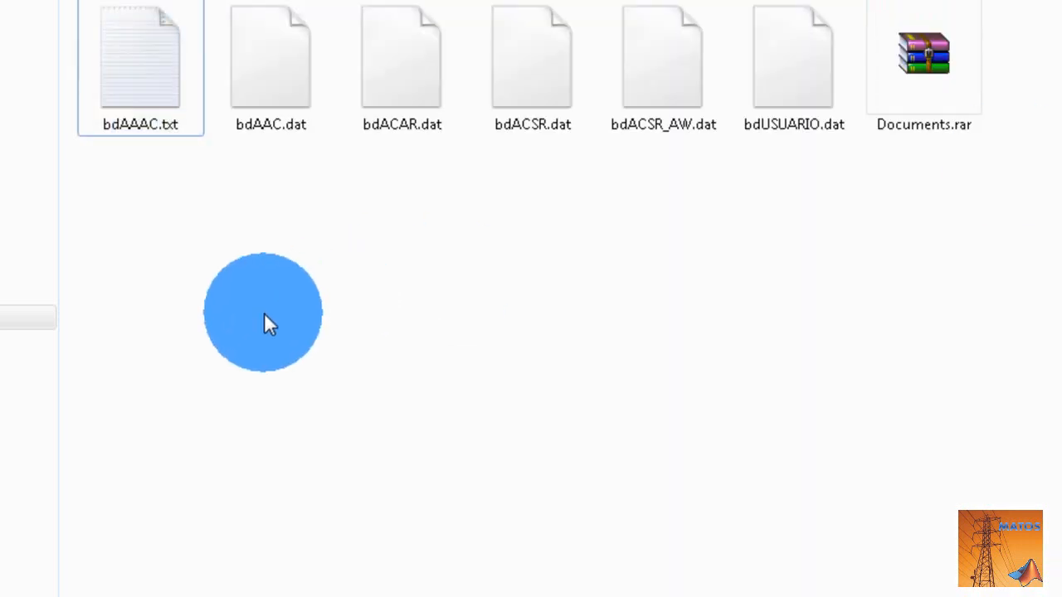
- Rename bdAAAC.txt back to bdAAAC.dat, accepting the extension change and granting administrator permission
{"action": "left_click", "coordinate": [150, 126]}
{"action": "left_click", "coordinate": [150, 120]}
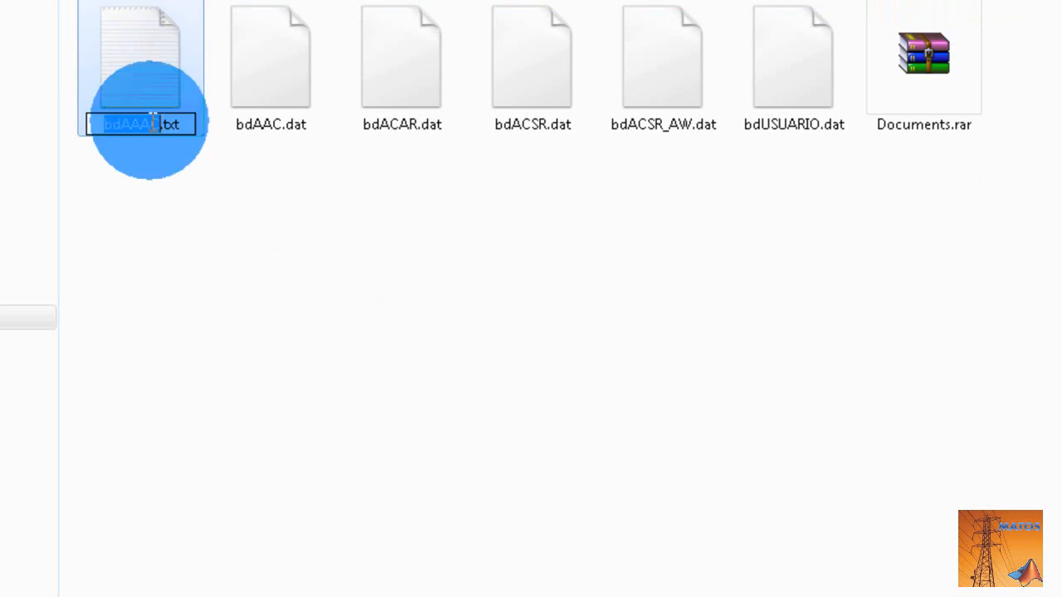
{"action": "key", "text": "BackSpace"}
{"action": "key", "text": "BackSpace"}
{"action": "key", "text": "BackSpace"}
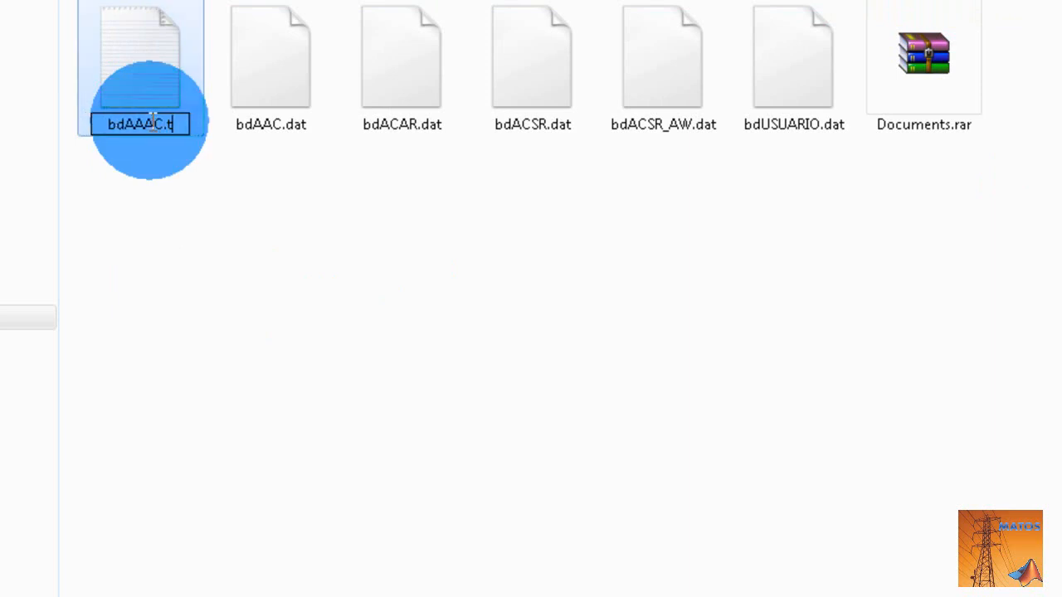
{"action": "type", "text": "dat"}
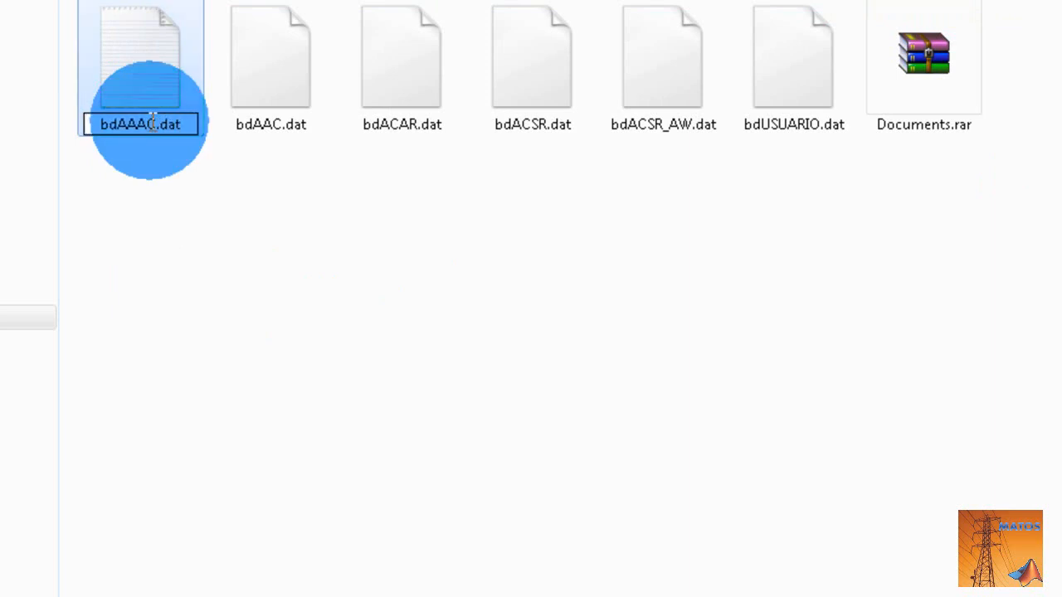
{"action": "key", "text": "Return"}
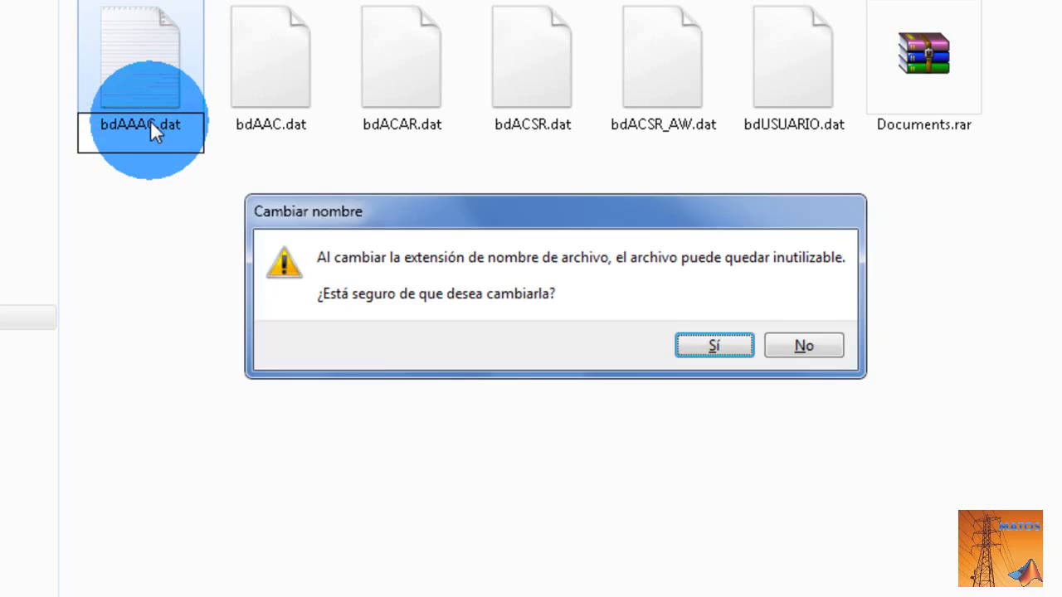
{"action": "left_click", "coordinate": [715, 350]}
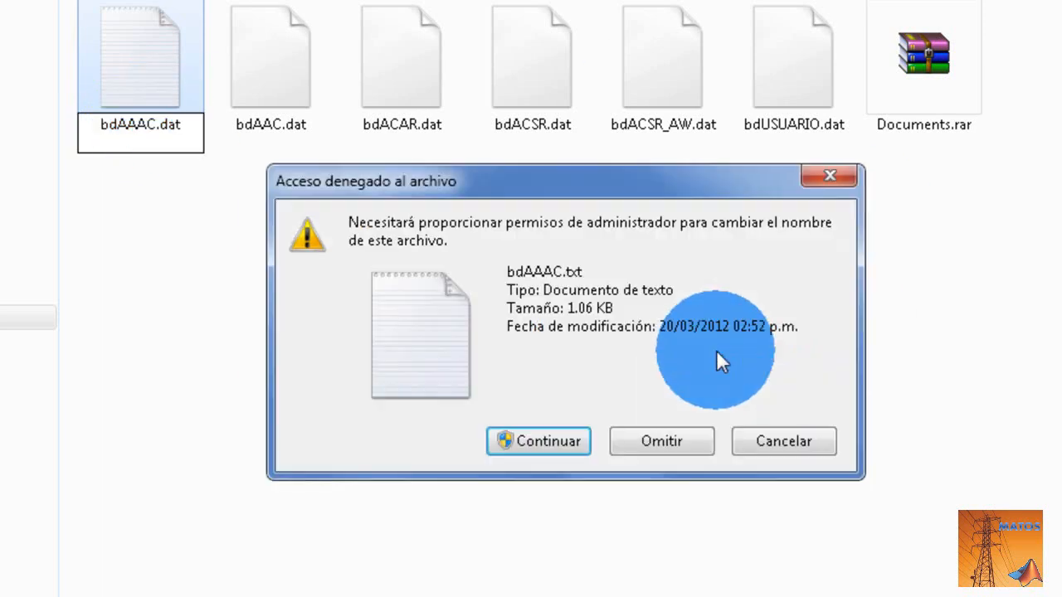
{"action": "left_click", "coordinate": [519, 439]}
{"action": "left_click", "coordinate": [334, 286]}
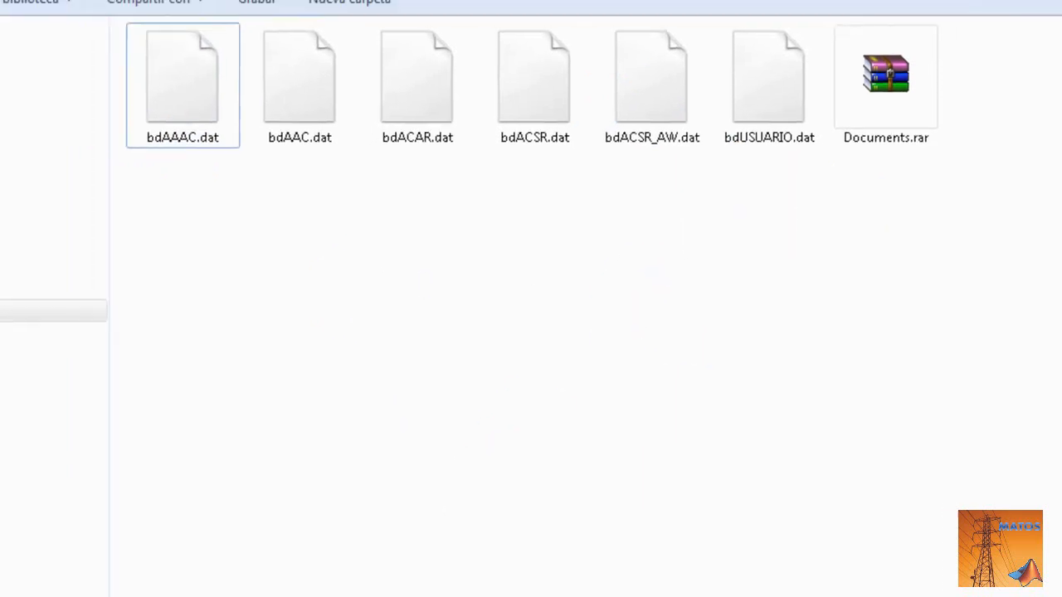
- Switch from the BDcables folder to the DLTMAT2012 program's welcome window
{"action": "left_click", "coordinate": [430, 596]}
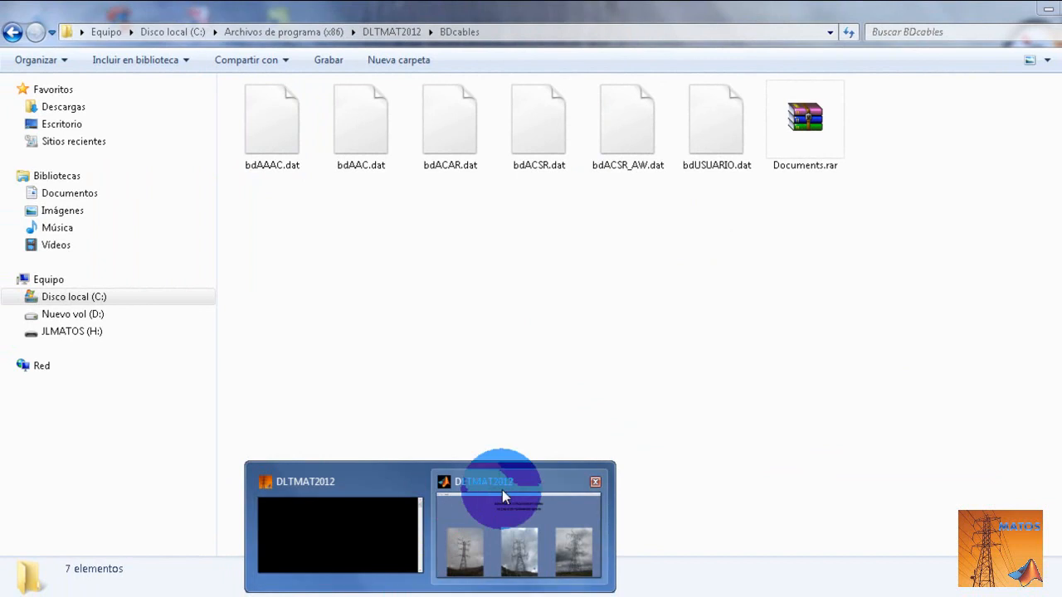
{"action": "left_click", "coordinate": [503, 496]}
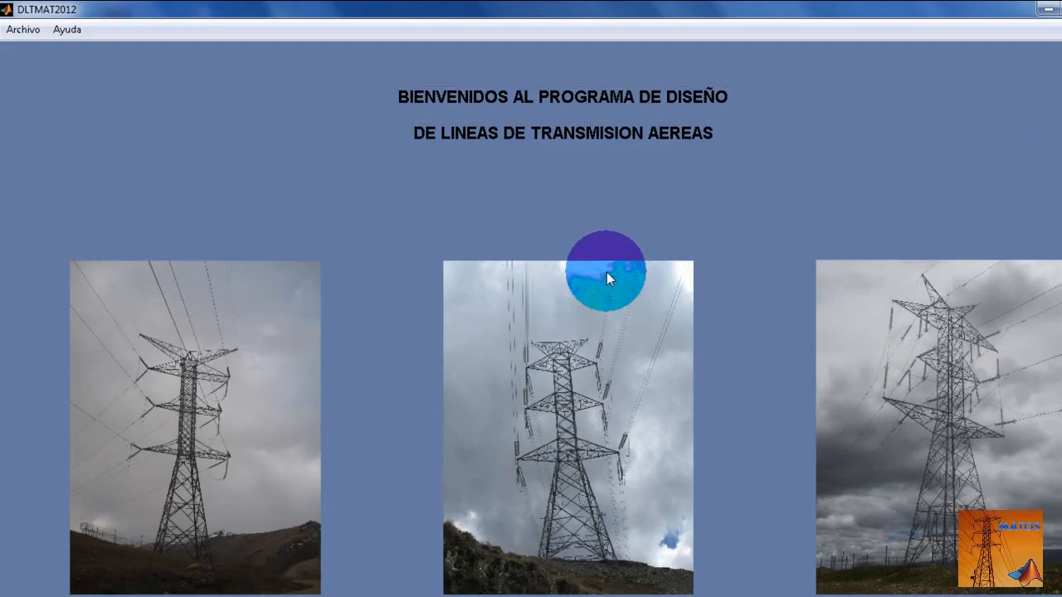